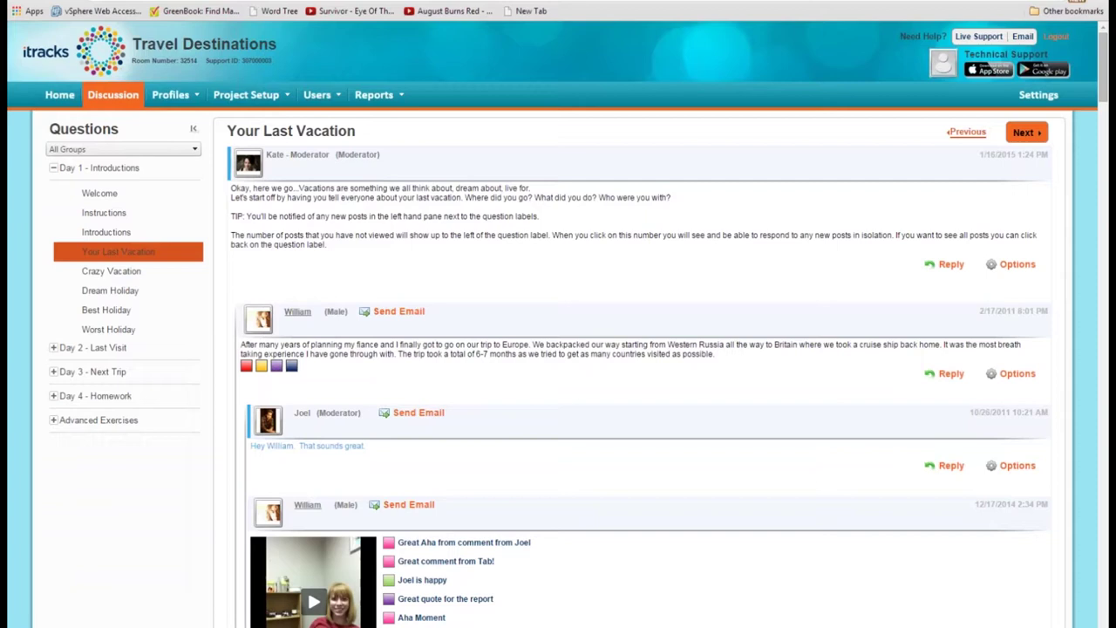
Scroll down the Your Last Vacation thread to William's video posts and the Technical Support reply.
{"action": "scroll", "coordinate": [645, 367], "scroll_direction": "down", "scroll_amount": 5}
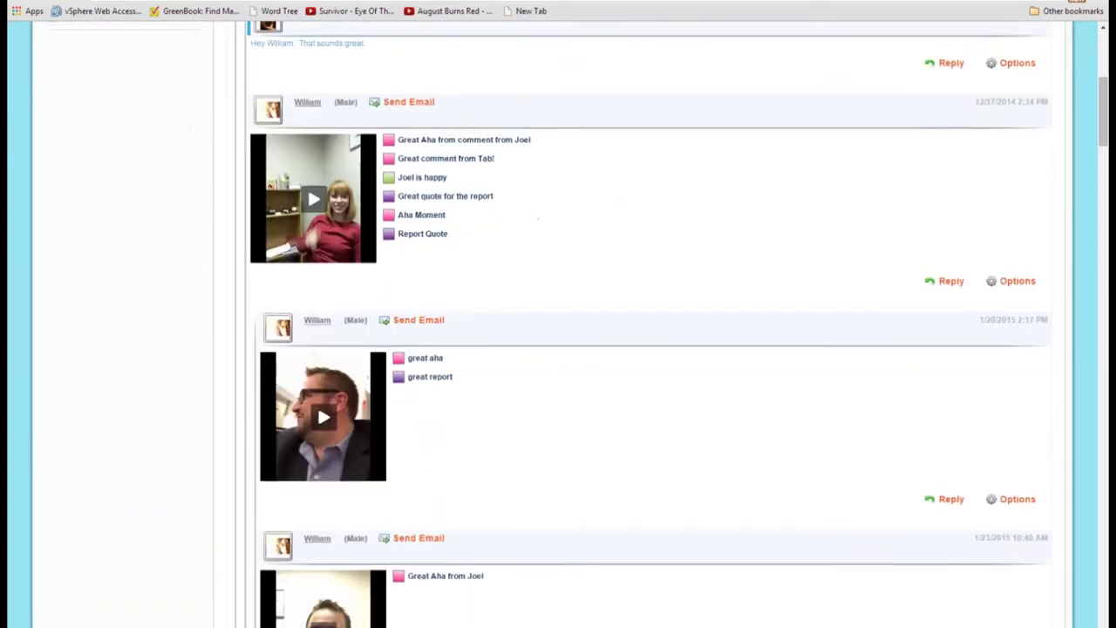
{"action": "scroll", "coordinate": [645, 366], "scroll_direction": "down", "scroll_amount": 2}
{"action": "scroll", "coordinate": [645, 366], "scroll_direction": "down", "scroll_amount": 2}
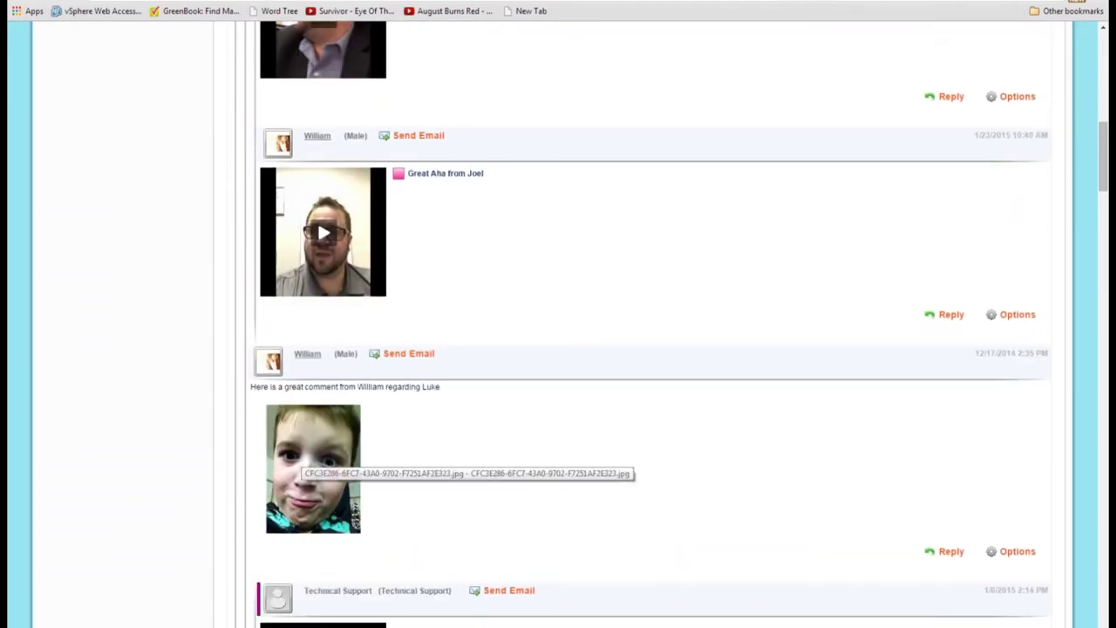
{"action": "scroll", "coordinate": [645, 366], "scroll_direction": "down", "scroll_amount": 1}
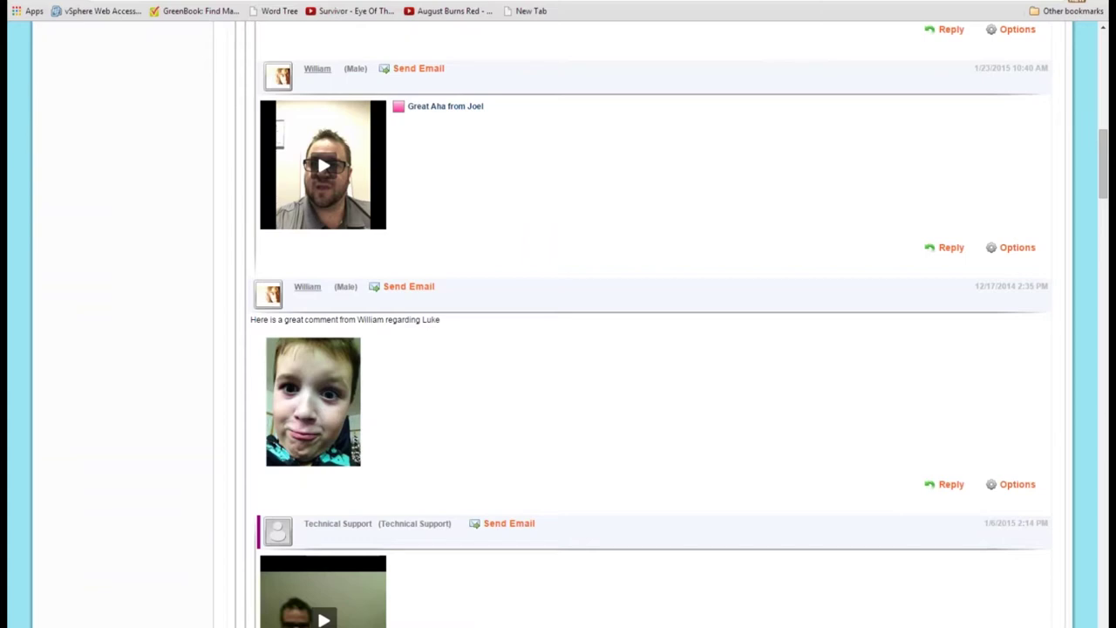
{"action": "scroll", "coordinate": [649, 348], "scroll_direction": "down", "scroll_amount": 11}
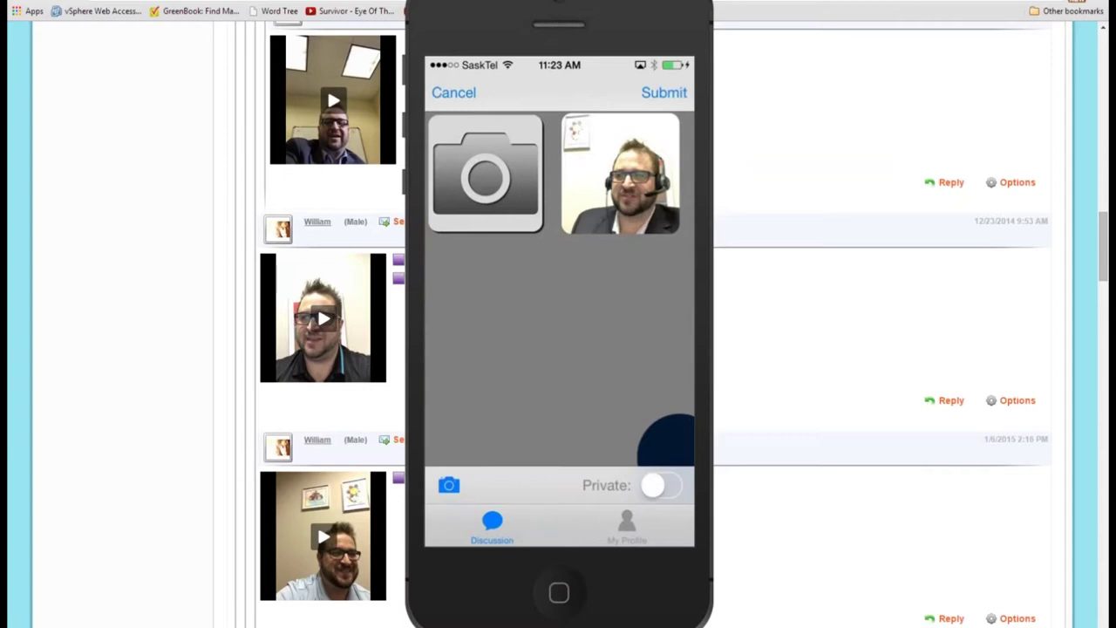
Submit the recorded iPhone video as a reply to the Your Last Vacation discussion.
{"action": "left_click", "coordinate": [663, 92]}
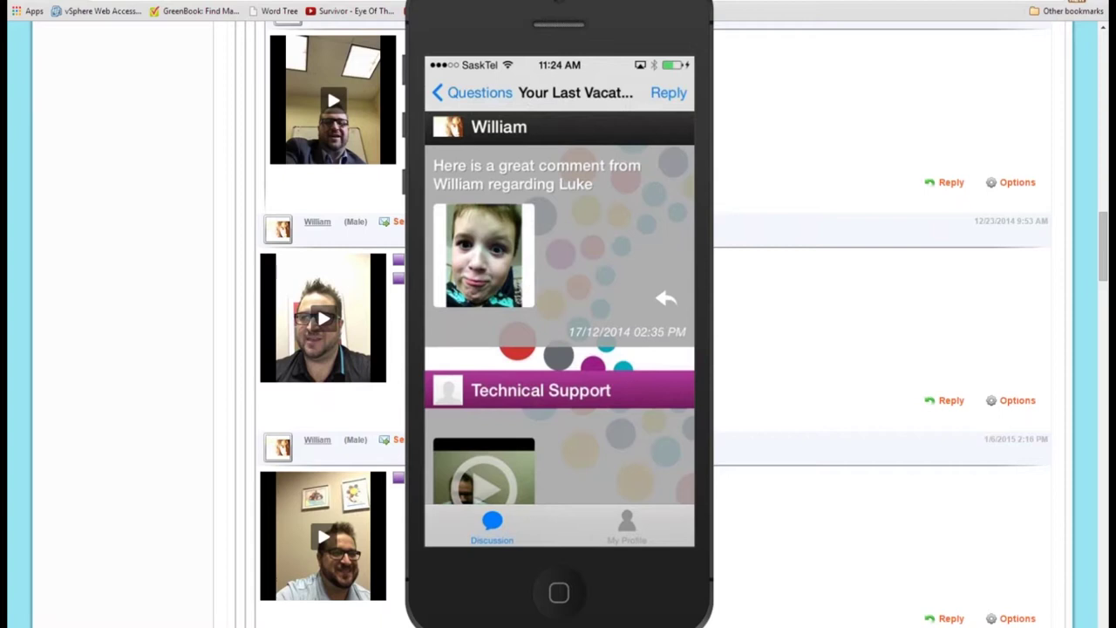
Scroll to the new 2/5/2015 video post marked New, below the Aha Moment post.
{"action": "scroll", "coordinate": [654, 349], "scroll_direction": "up", "scroll_amount": 4}
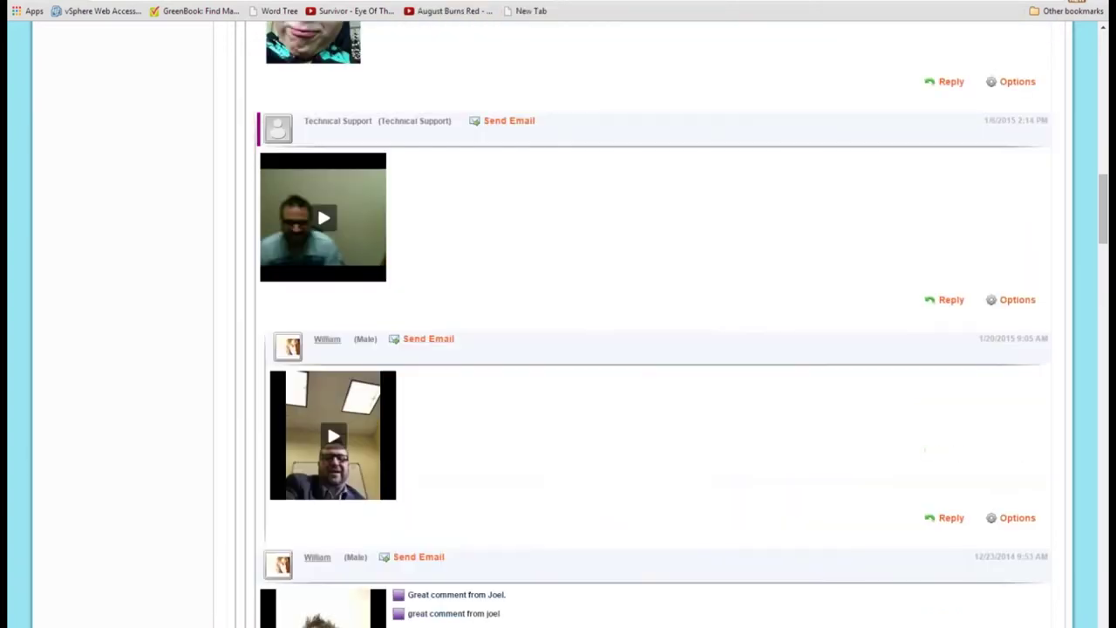
{"action": "scroll", "coordinate": [650, 348], "scroll_direction": "up", "scroll_amount": 14}
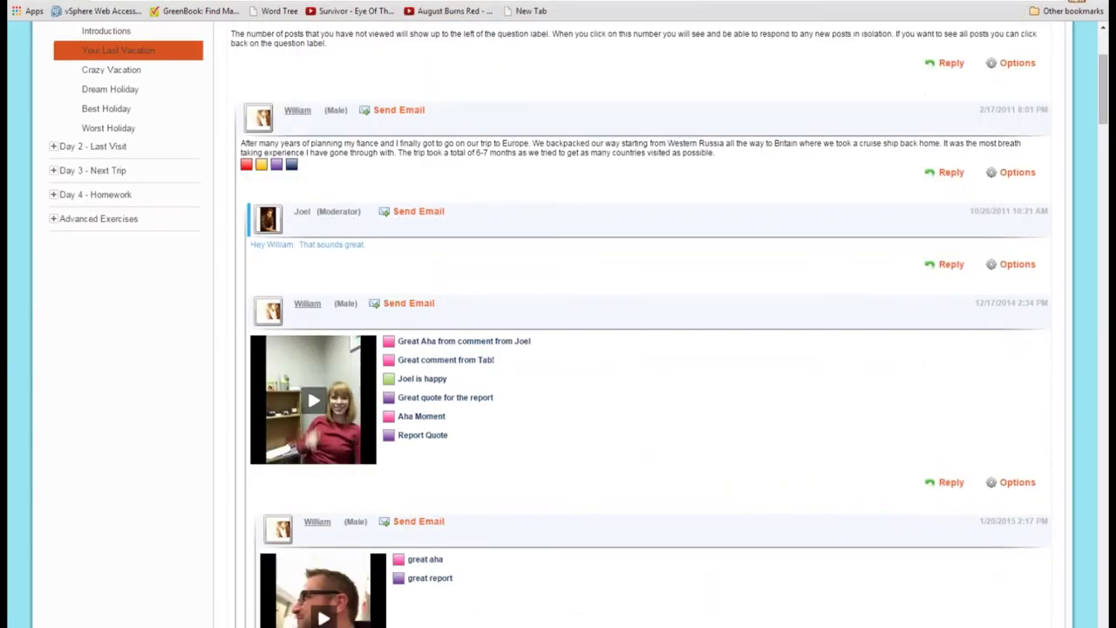
{"action": "scroll", "coordinate": [558, 331], "scroll_direction": "up", "scroll_amount": 3}
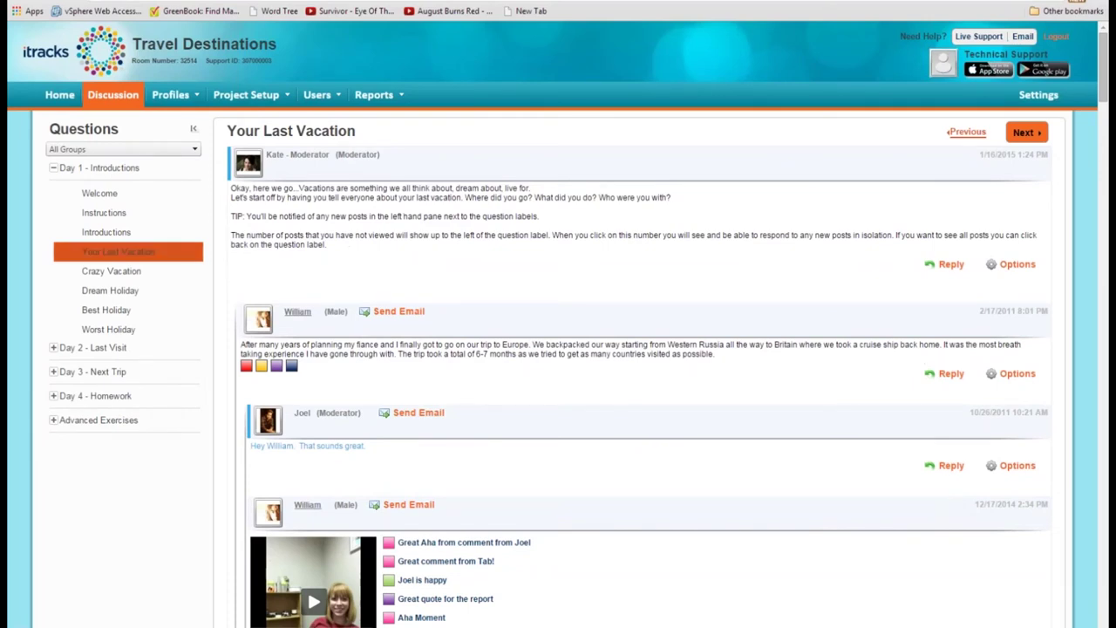
{"action": "scroll", "coordinate": [645, 349], "scroll_direction": "down", "scroll_amount": 9}
{"action": "scroll", "coordinate": [318, 109], "scroll_direction": "down", "scroll_amount": 5}
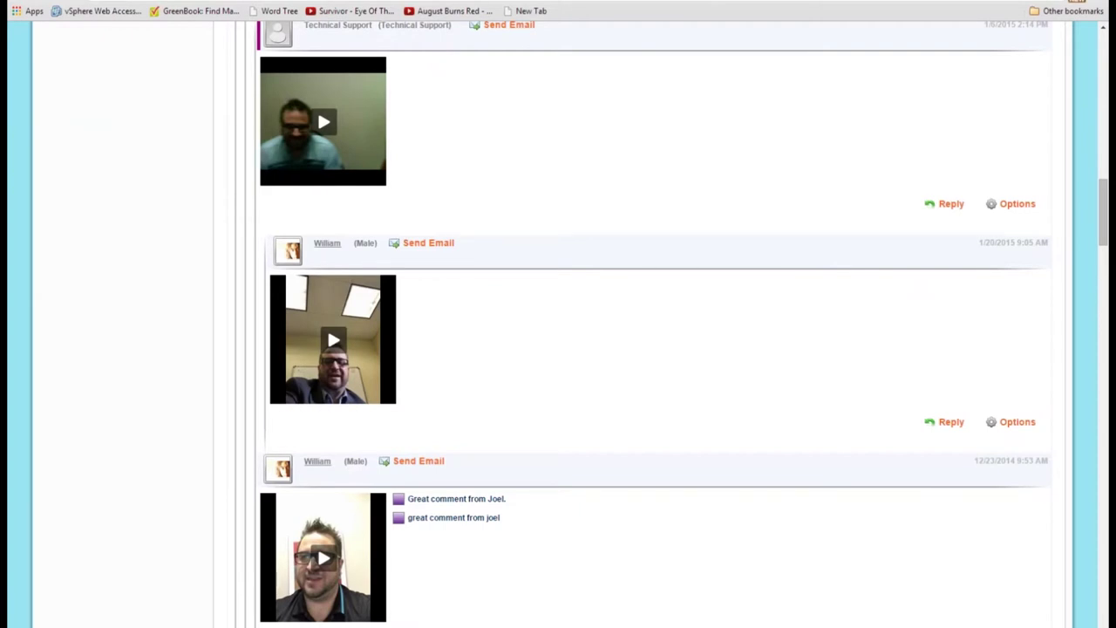
{"action": "scroll", "coordinate": [654, 348], "scroll_direction": "down", "scroll_amount": 11}
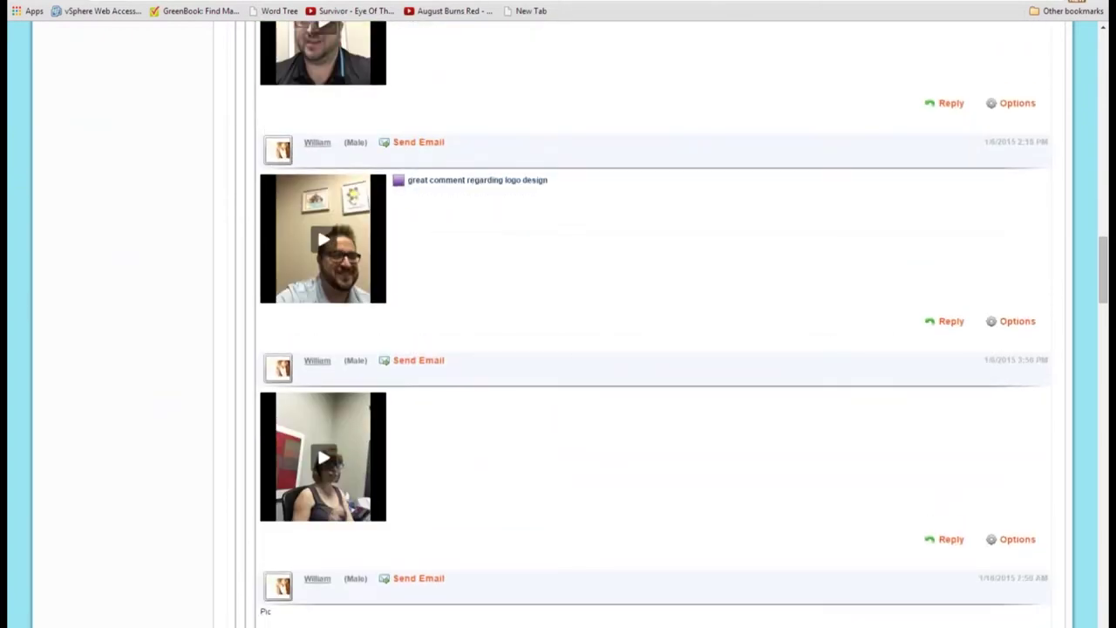
{"action": "scroll", "coordinate": [654, 349], "scroll_direction": "up", "scroll_amount": 7}
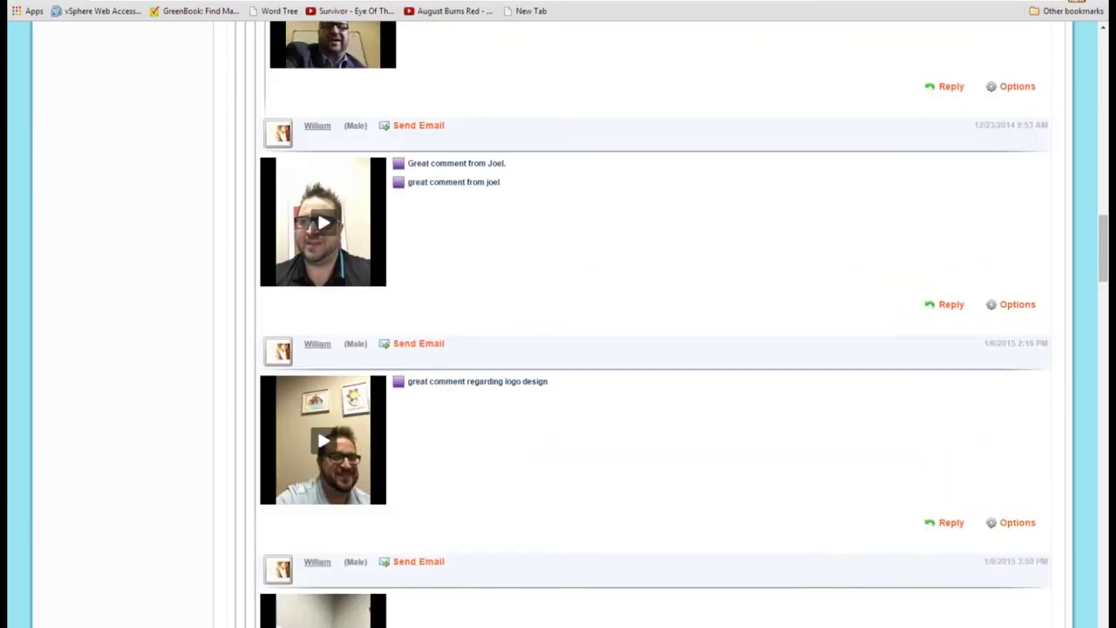
{"action": "scroll", "coordinate": [654, 349], "scroll_direction": "up", "scroll_amount": 3}
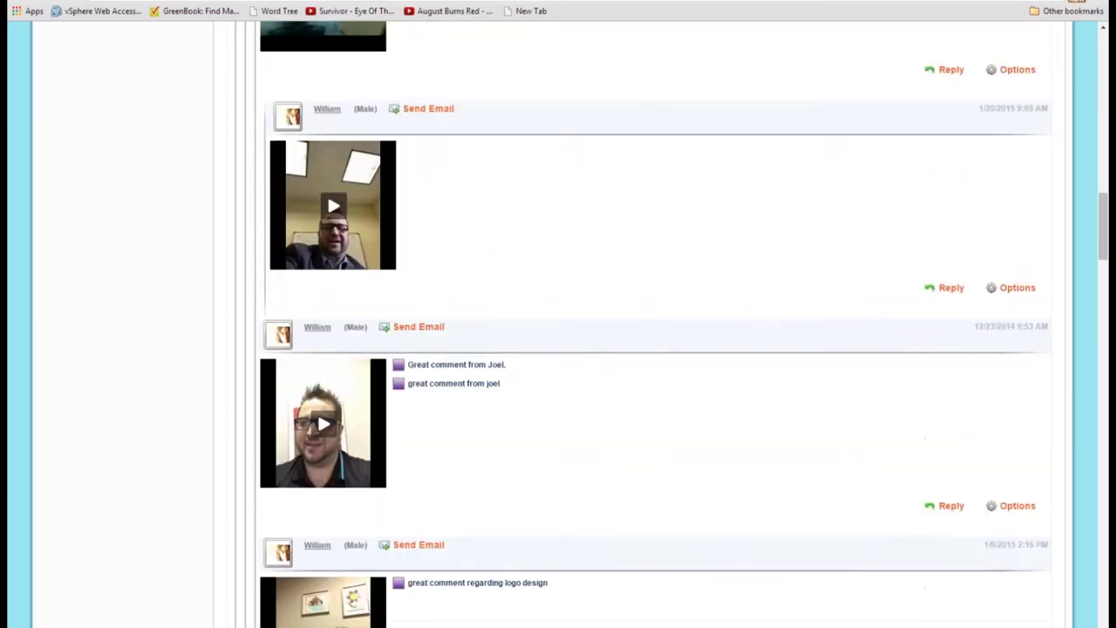
{"action": "scroll", "coordinate": [654, 349], "scroll_direction": "up", "scroll_amount": 6}
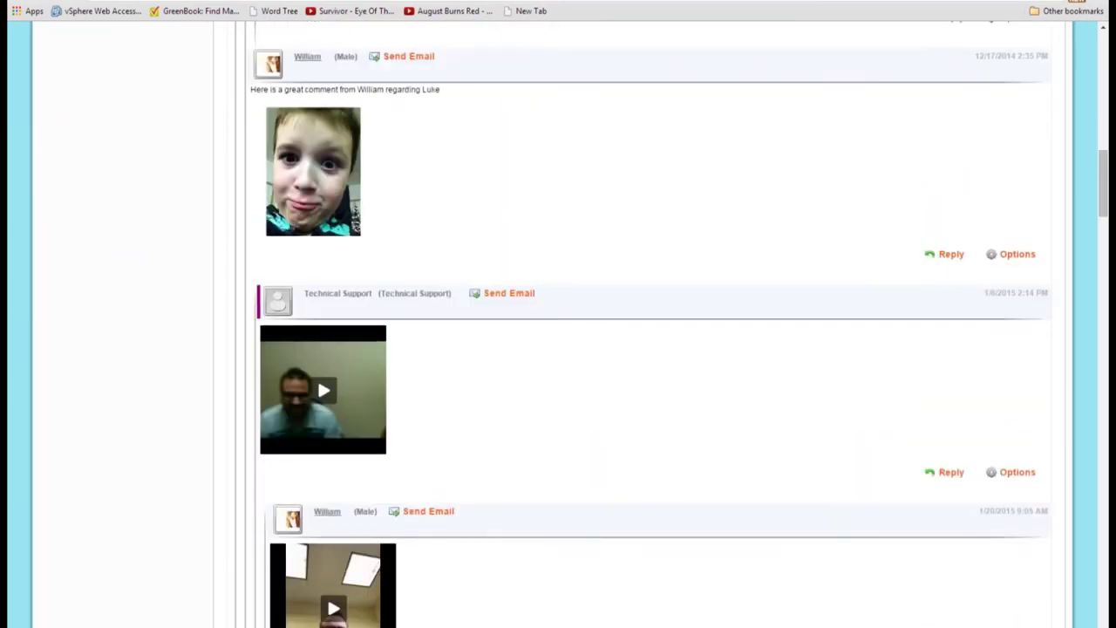
{"action": "scroll", "coordinate": [654, 349], "scroll_direction": "down", "scroll_amount": 15}
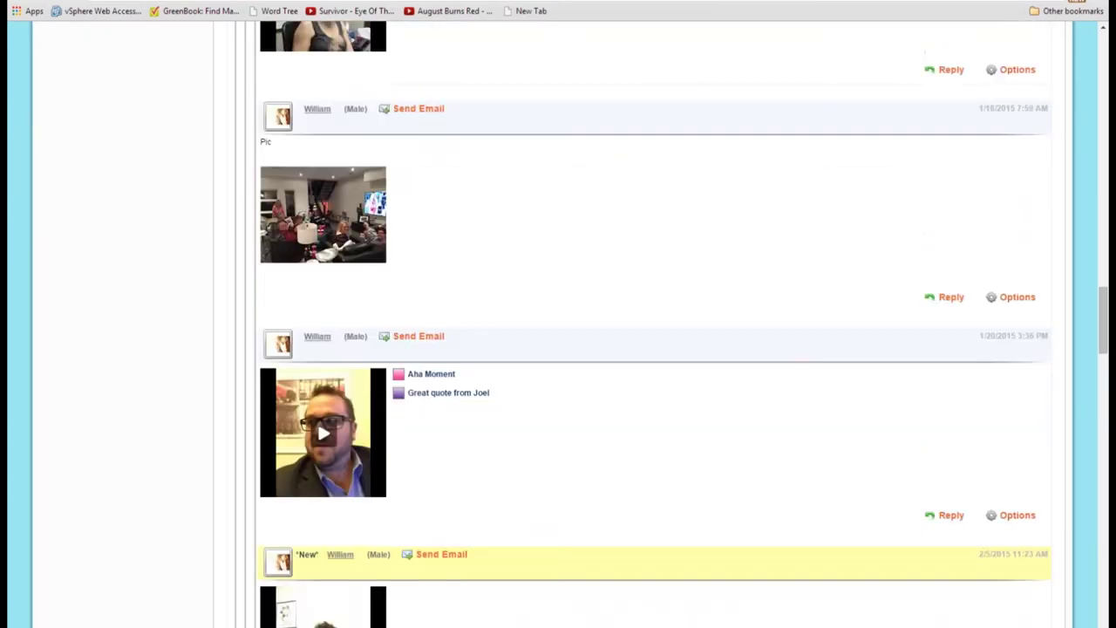
{"action": "scroll", "coordinate": [654, 349], "scroll_direction": "down", "scroll_amount": 3}
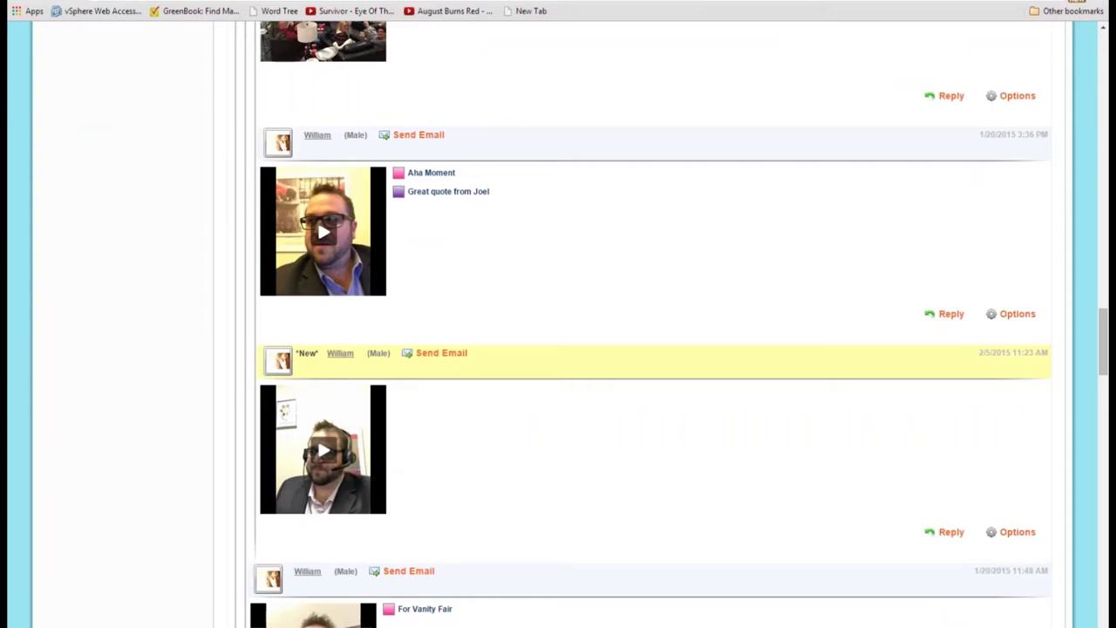
Tag 00:09.5–00:11.7 of the new video as an Aha Moment described 'Great Aha from Joel'.
{"action": "left_click", "coordinate": [568, 351]}
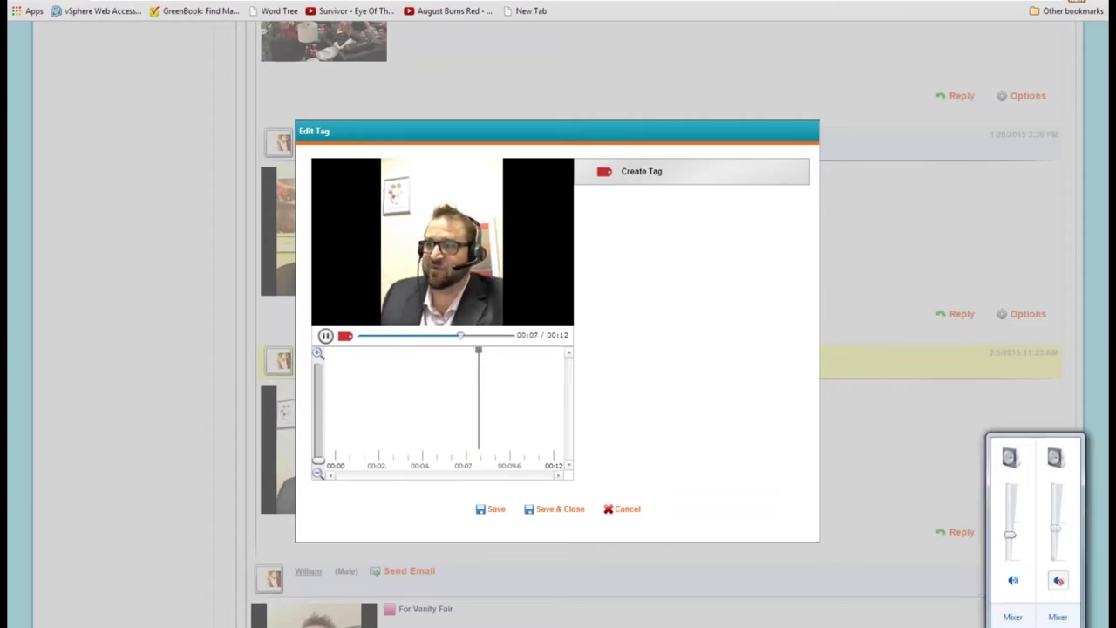
{"action": "key", "text": "space"}
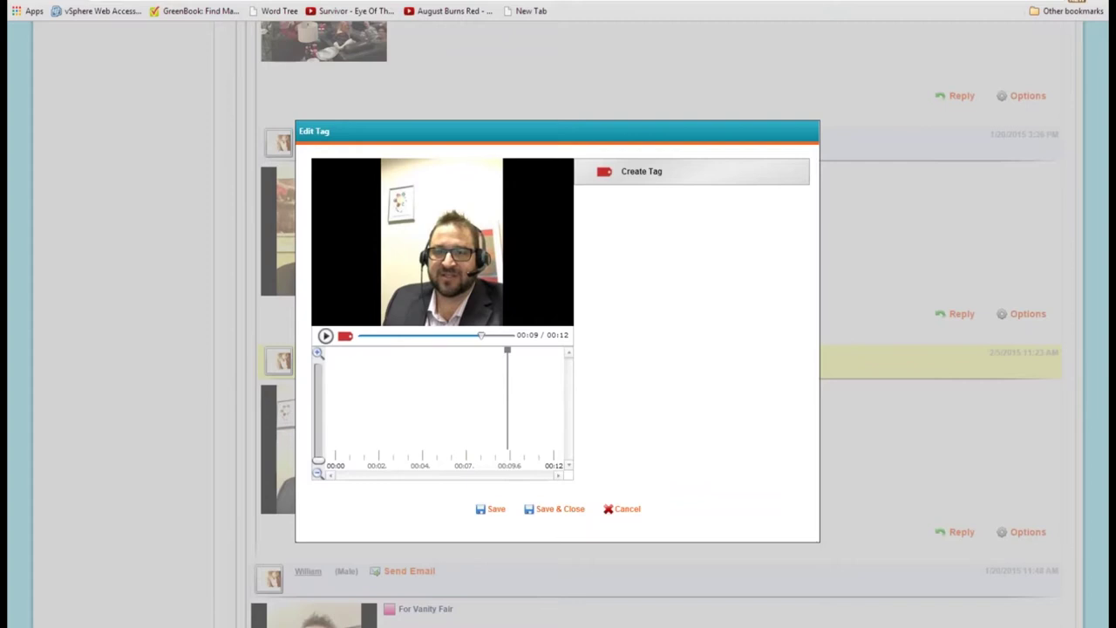
{"action": "left_click", "coordinate": [641, 170]}
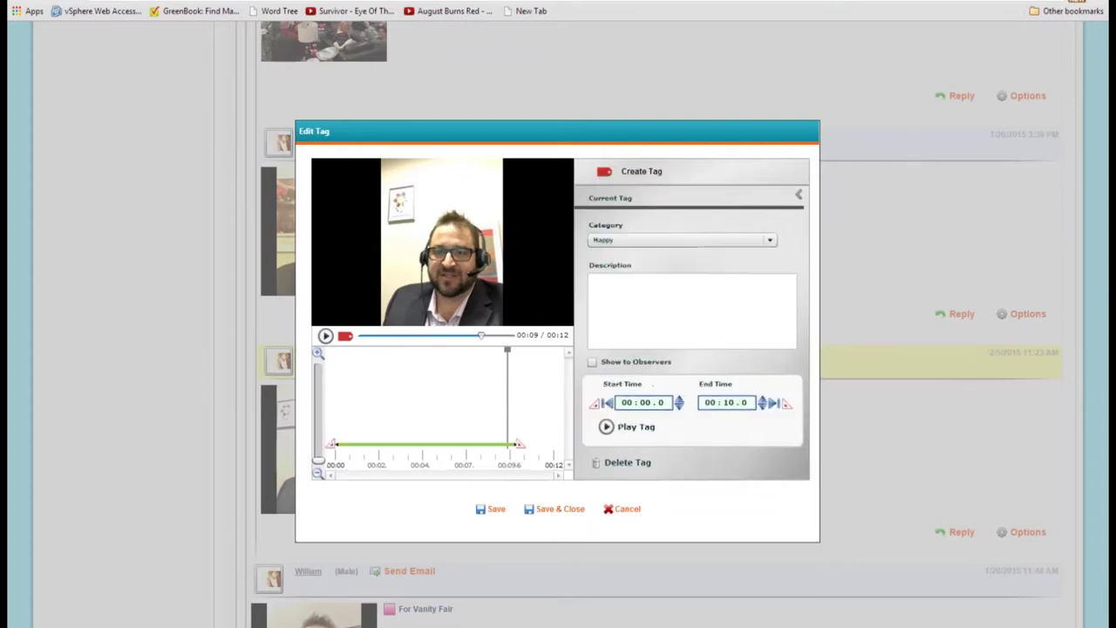
{"action": "key", "text": "alt+Down"}
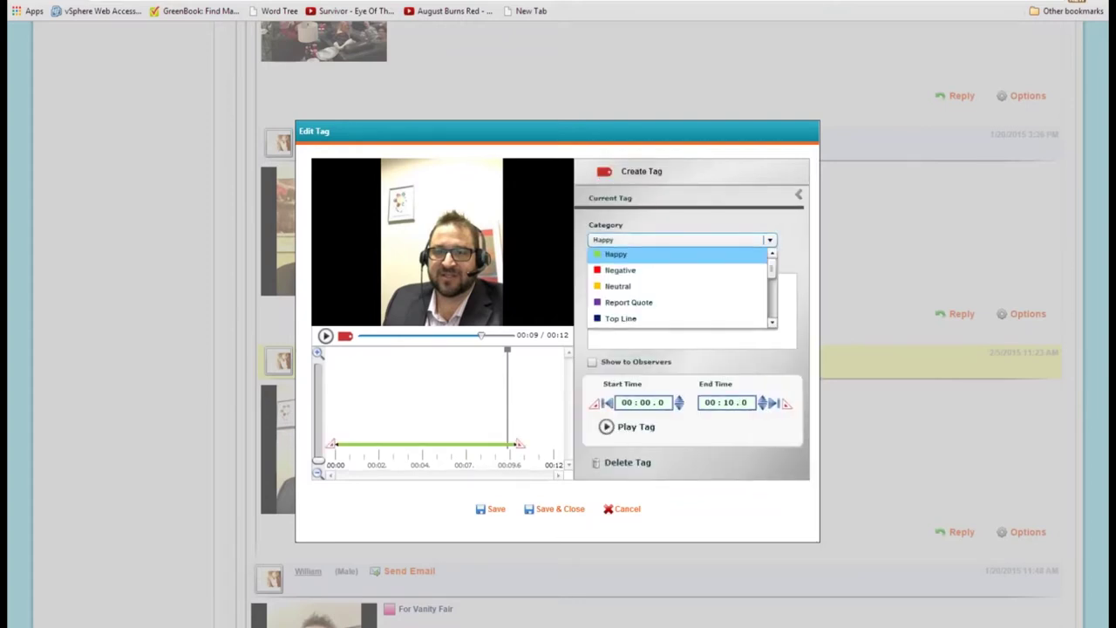
{"action": "key", "text": "Down"}
{"action": "key", "text": "Down"}
{"action": "key", "text": "Down"}
{"action": "key", "text": "Down"}
{"action": "key", "text": "Down"}
{"action": "key", "text": "Down"}
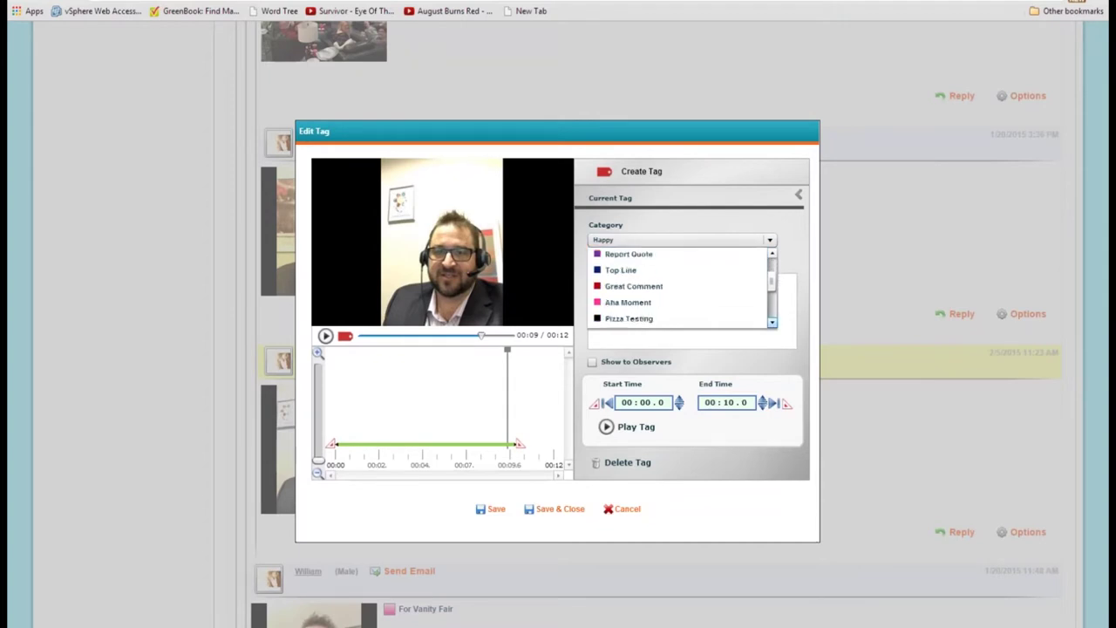
{"action": "key", "text": "Return"}
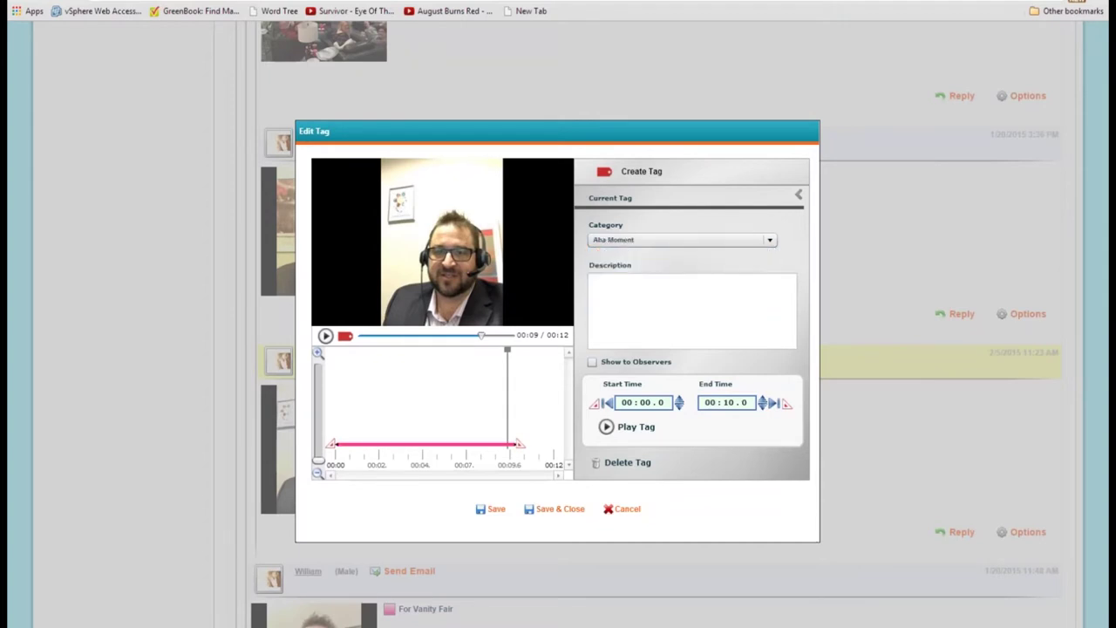
{"action": "left_click_drag", "start_coordinate": [543, 449], "coordinate": [551, 444]}
{"action": "left_click_drag", "start_coordinate": [332, 445], "coordinate": [504, 445]}
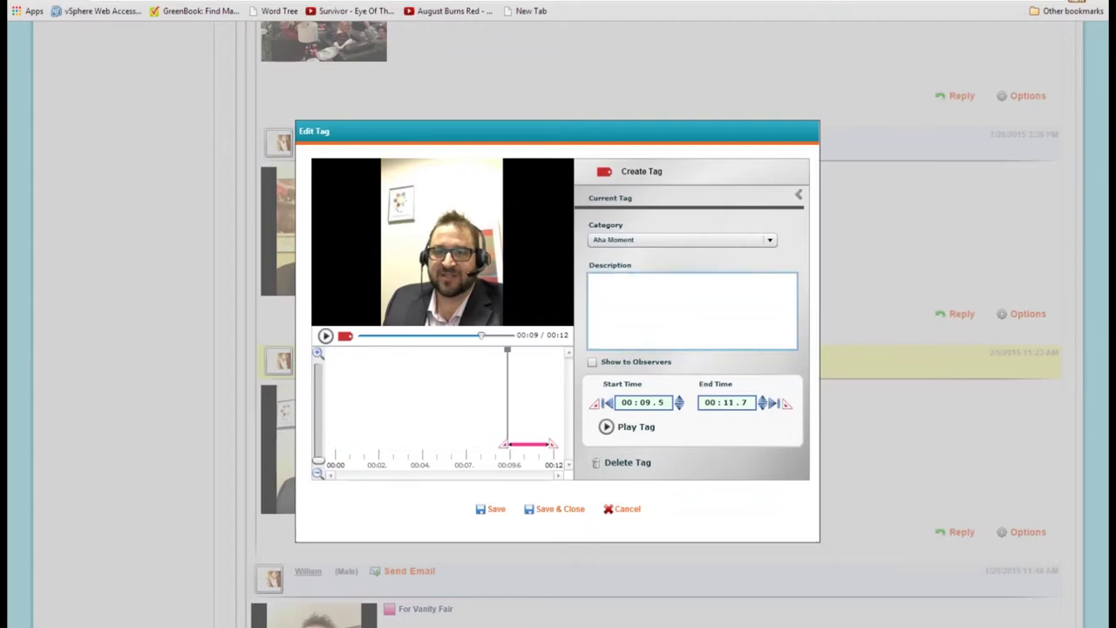
{"action": "type", "text": "Great Aha from Joel"}
Add a second tag, 00:01.6–00:04.5, described 'Another great Aha from Joel', and save.
{"action": "left_click", "coordinate": [647, 170]}
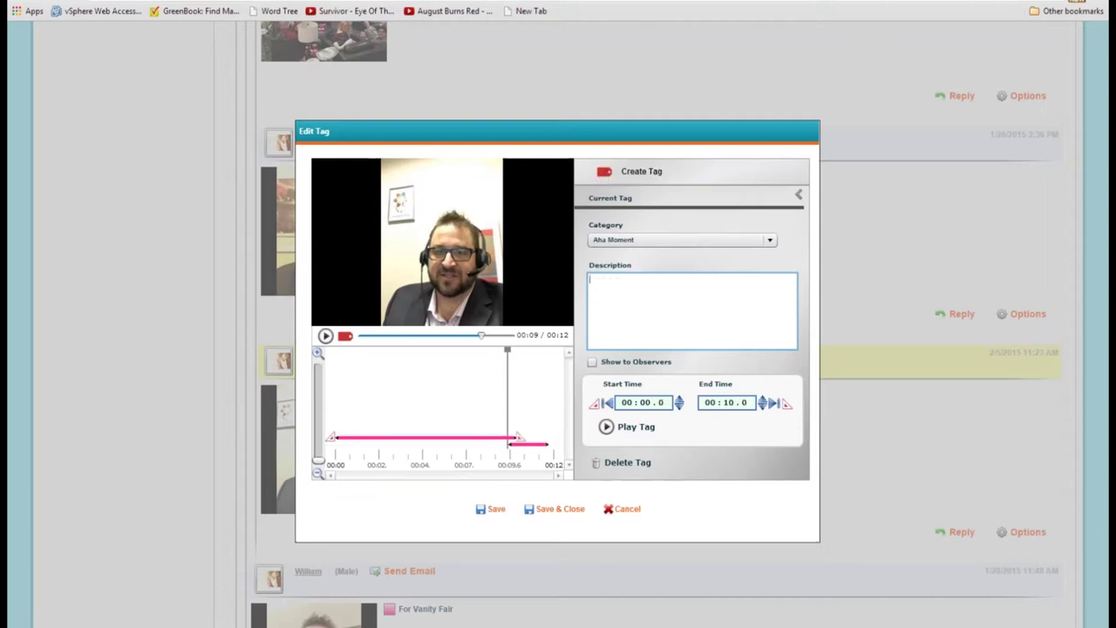
{"action": "left_click_drag", "start_coordinate": [518, 437], "coordinate": [421, 443]}
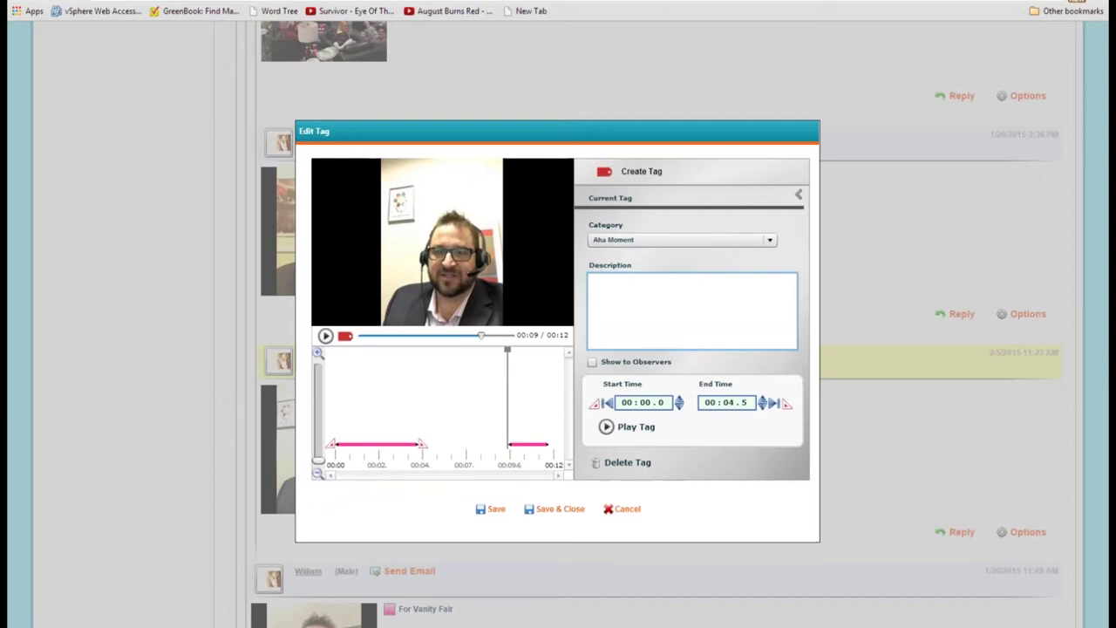
{"action": "left_click_drag", "start_coordinate": [331, 443], "coordinate": [361, 443]}
{"action": "type", "text": "Another great Aha from Joel"}
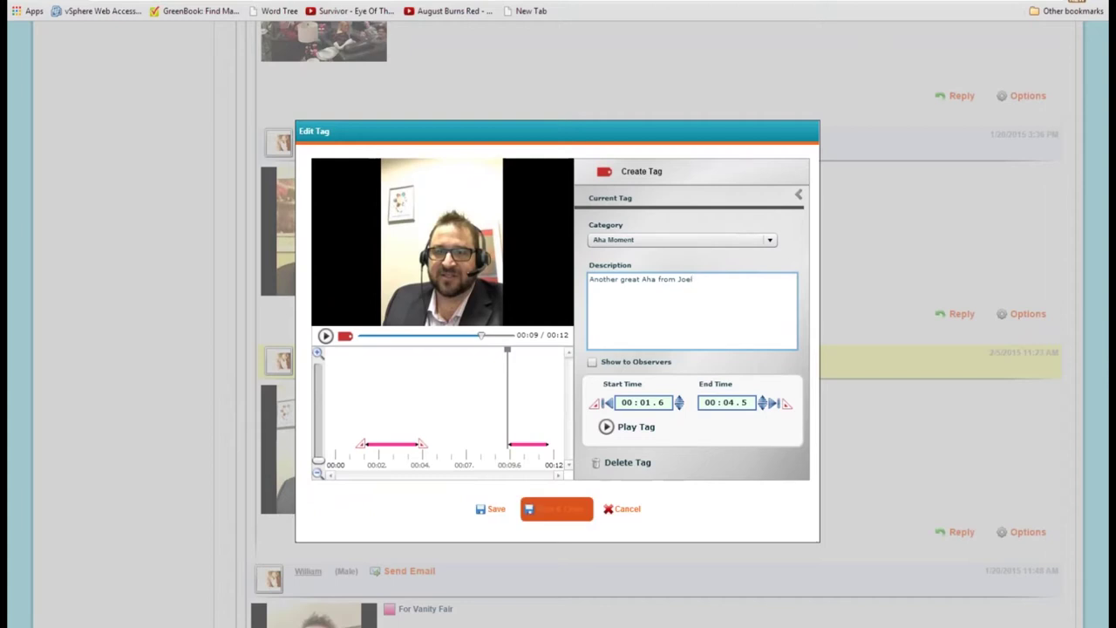
{"action": "left_click", "coordinate": [556, 508]}
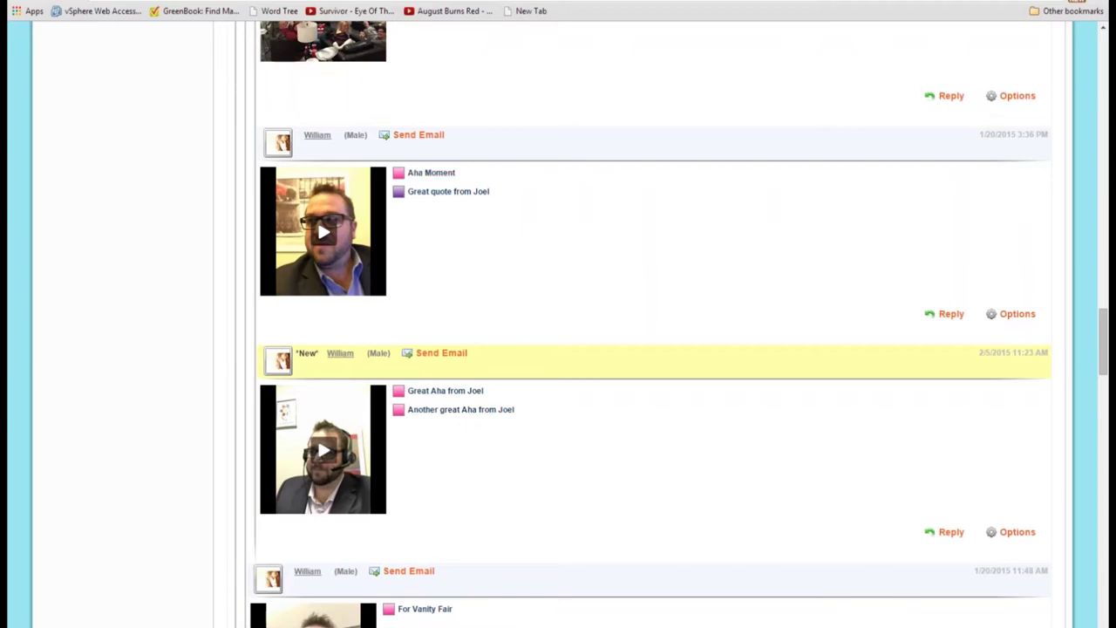
Scroll to the top and open the Video Highlights report from the Reports menu.
{"action": "scroll", "coordinate": [654, 349], "scroll_direction": "up", "scroll_amount": 1}
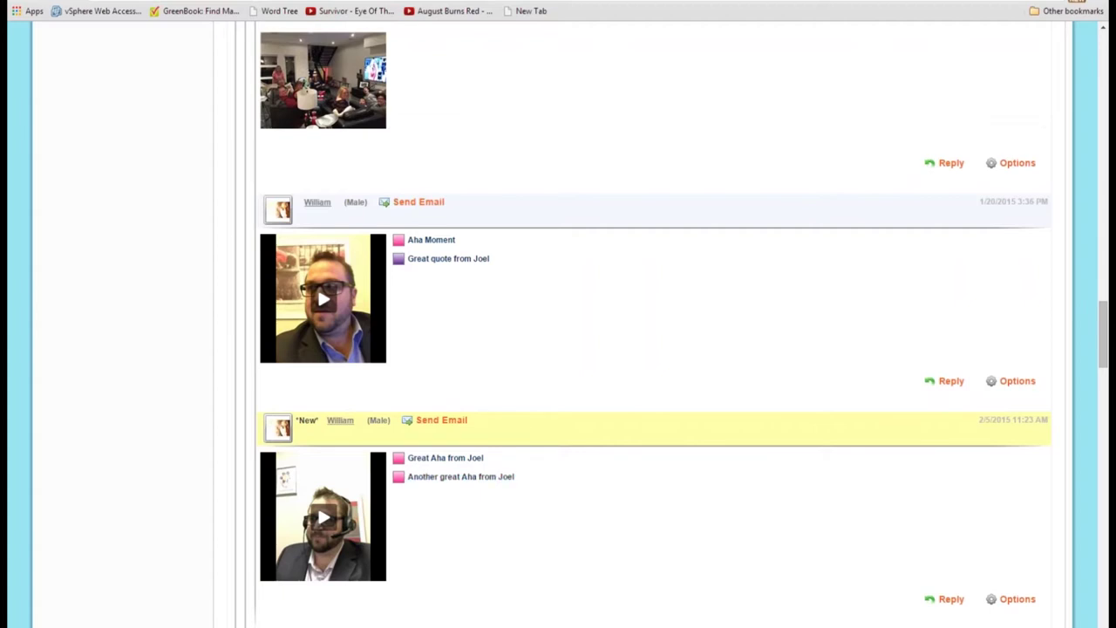
{"action": "scroll", "coordinate": [654, 349], "scroll_direction": "up", "scroll_amount": 20}
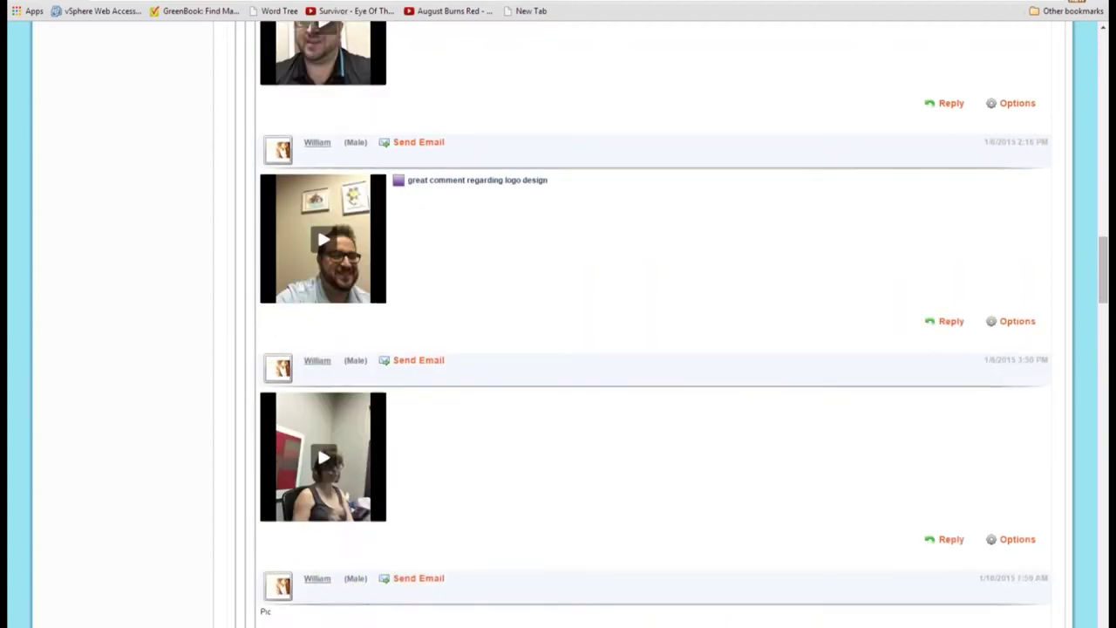
{"action": "scroll", "coordinate": [654, 349], "scroll_direction": "up", "scroll_amount": 10}
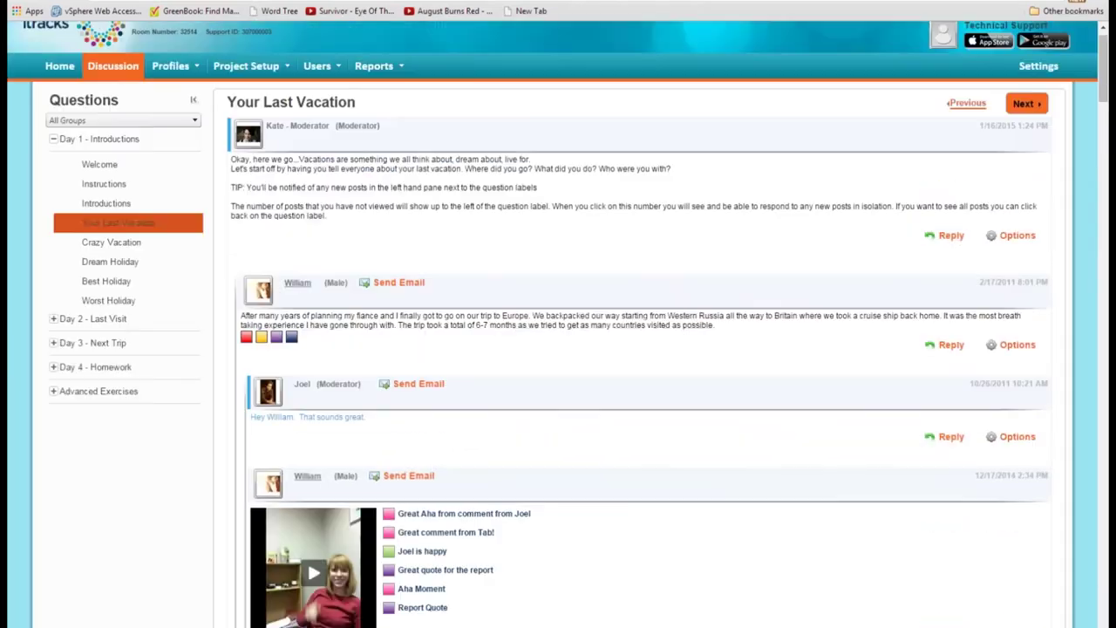
{"action": "mouse_move", "coordinate": [373, 94]}
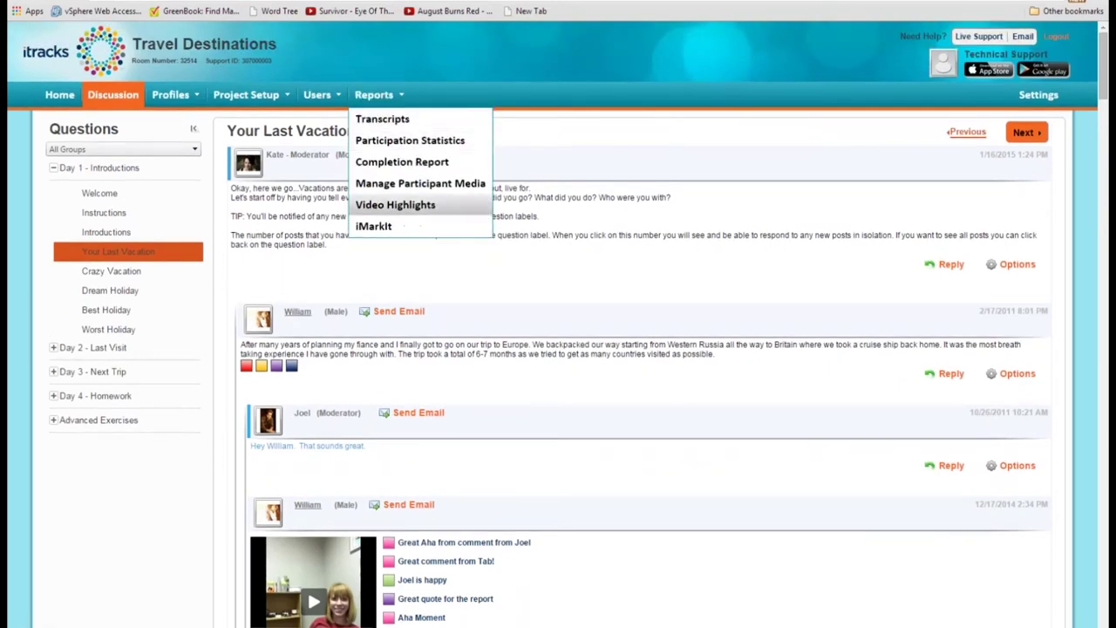
{"action": "left_click", "coordinate": [394, 204]}
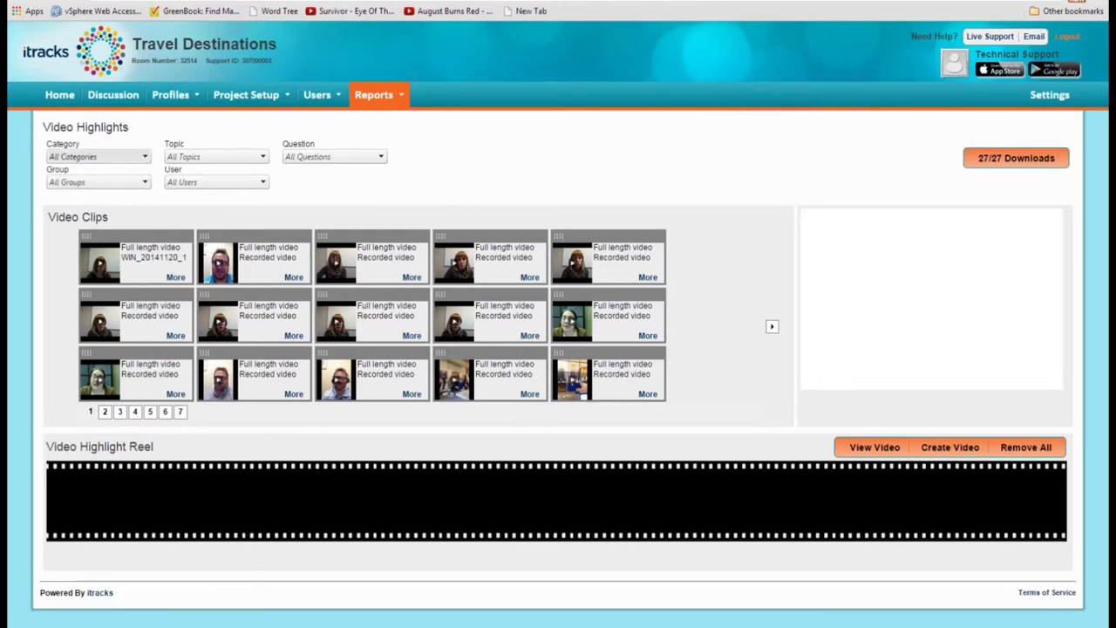
Filter the clips to the Aha Moment category and go to page 2.
{"action": "left_click", "coordinate": [98, 156]}
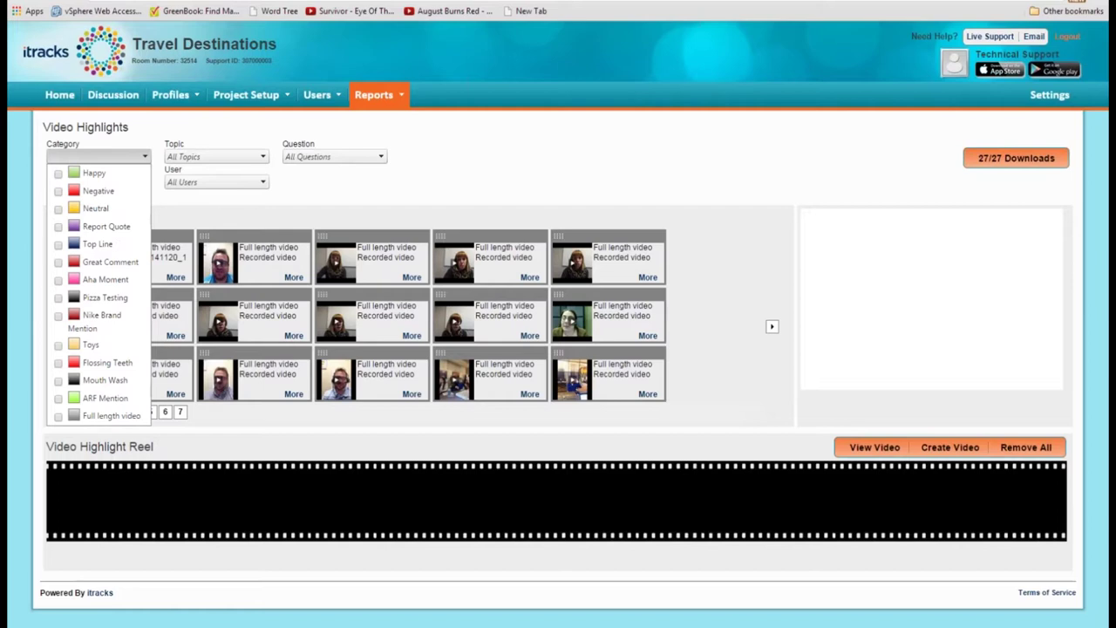
{"action": "left_click", "coordinate": [59, 279]}
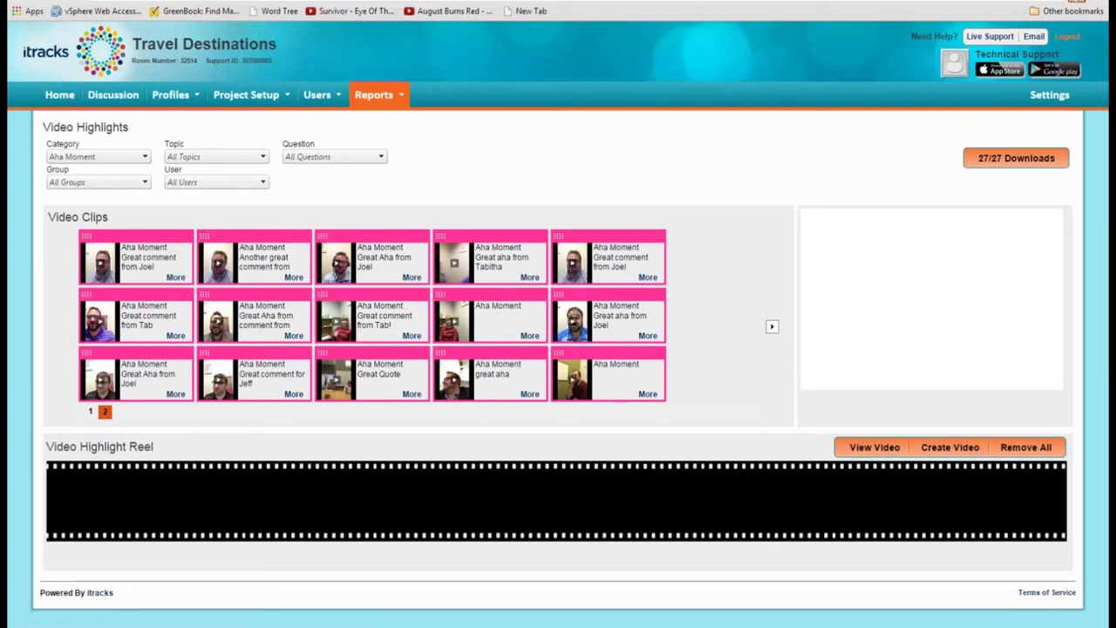
{"action": "left_click", "coordinate": [104, 411]}
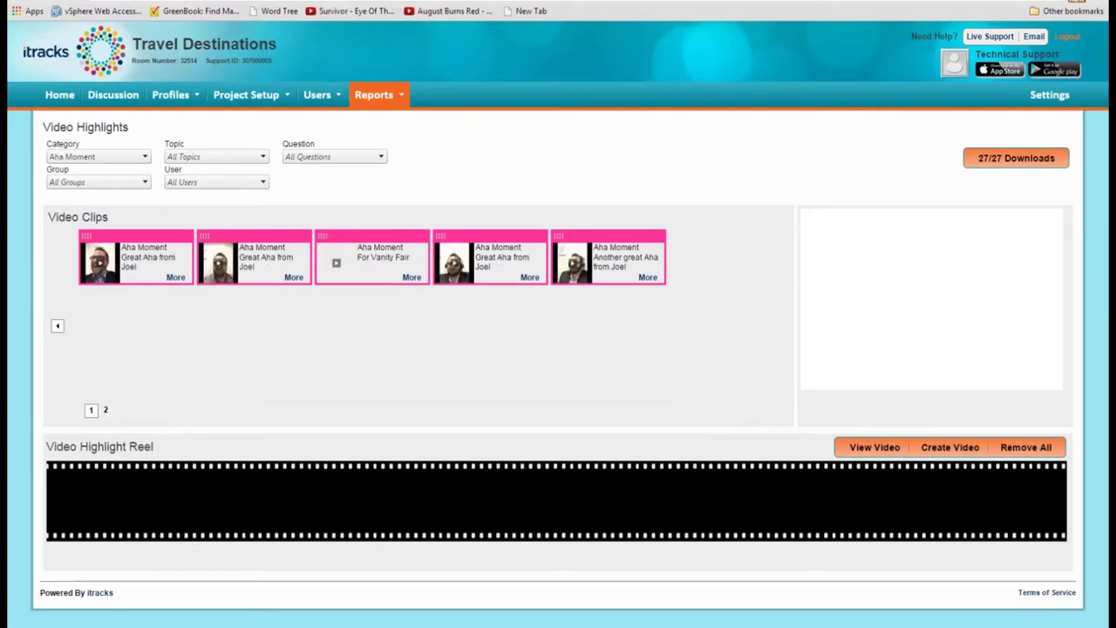
Add three Aha Moment clips to the reel (00:00:13), preview it, and start creating a video.
{"action": "left_click_drag", "start_coordinate": [608, 257], "coordinate": [104, 502]}
{"action": "left_click_drag", "start_coordinate": [490, 258], "coordinate": [222, 497]}
{"action": "left_click_drag", "start_coordinate": [253, 257], "coordinate": [340, 502]}
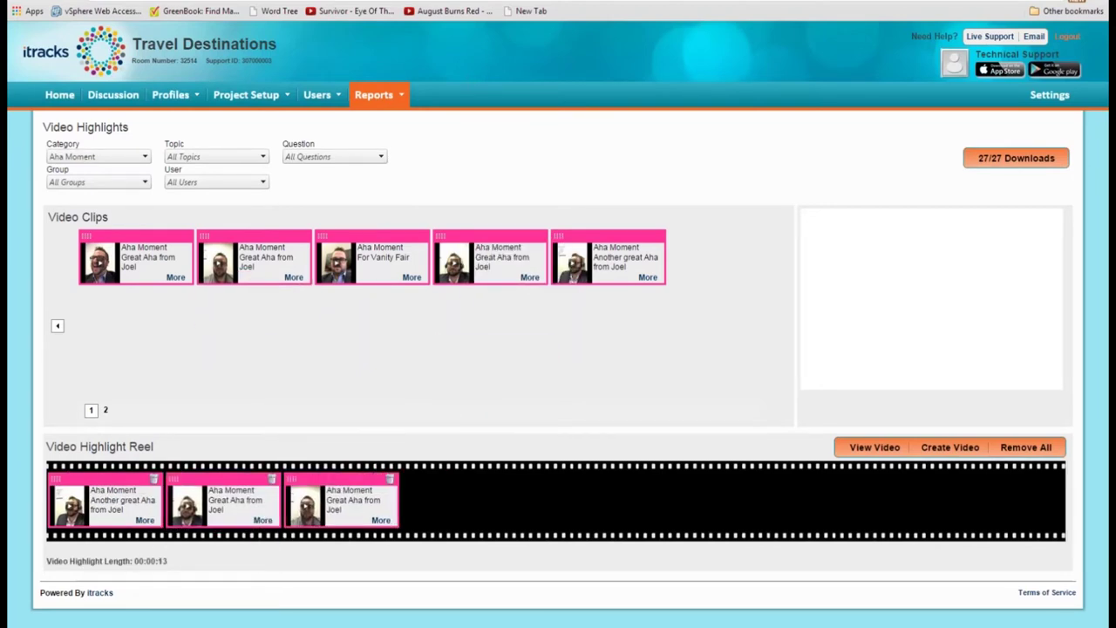
{"action": "left_click", "coordinate": [874, 446]}
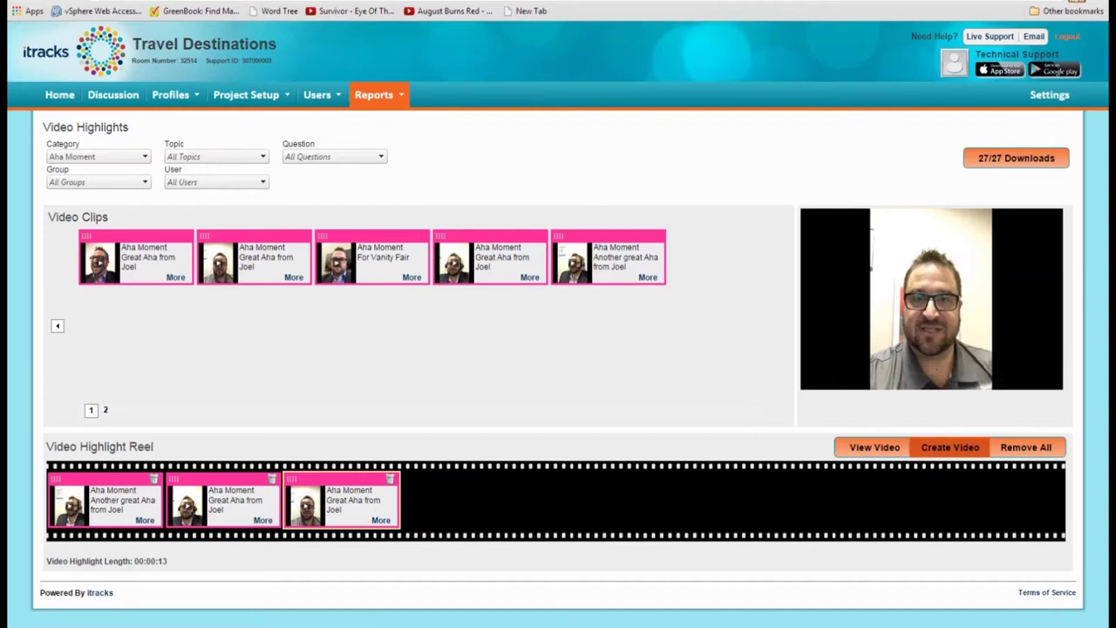
{"action": "left_click", "coordinate": [949, 446]}
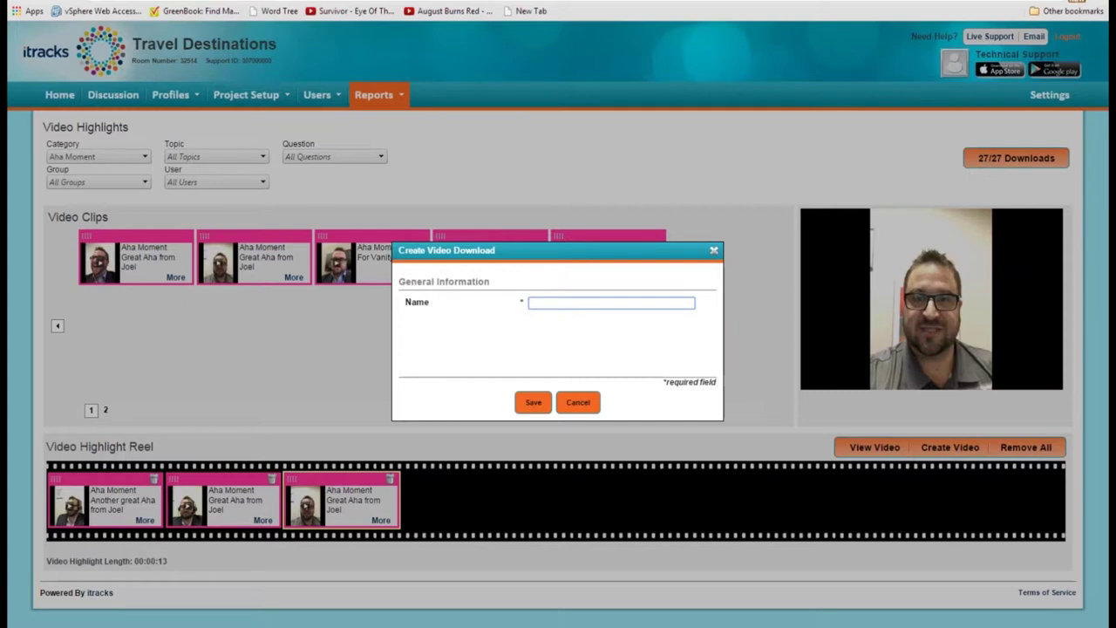
Save the reel as an 'Aha Moments' download, then remove all clips from the reel.
{"action": "type", "text": "Aha Momemn"}
{"action": "key", "text": "BackSpace"}
{"action": "key", "text": "BackSpace"}
{"action": "type", "text": "nts"}
{"action": "left_click", "coordinate": [532, 402]}
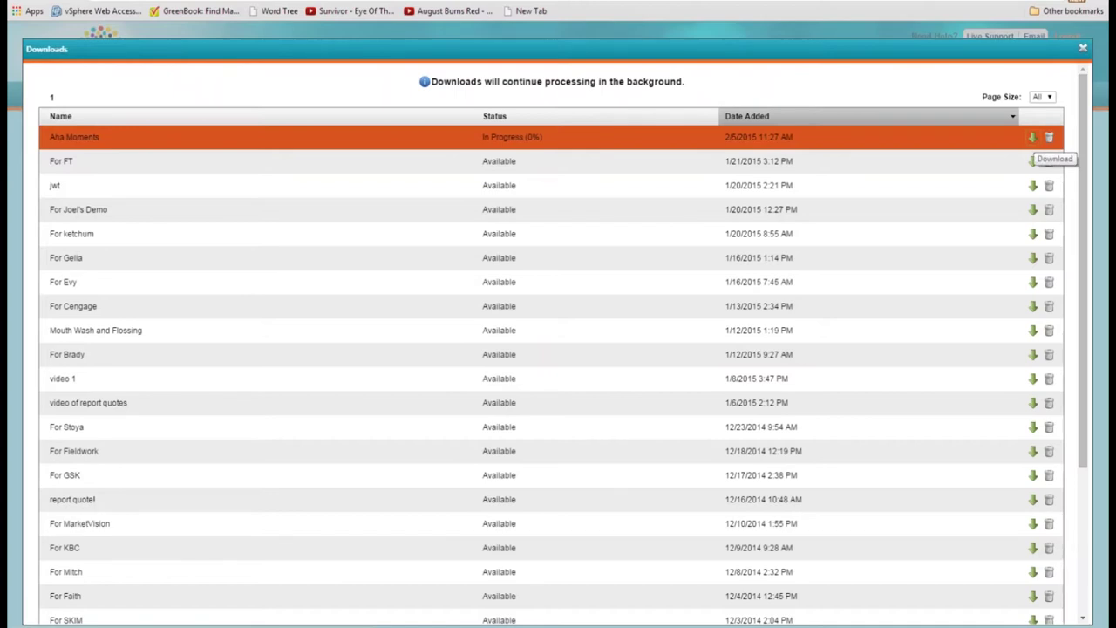
{"action": "key", "text": "Escape"}
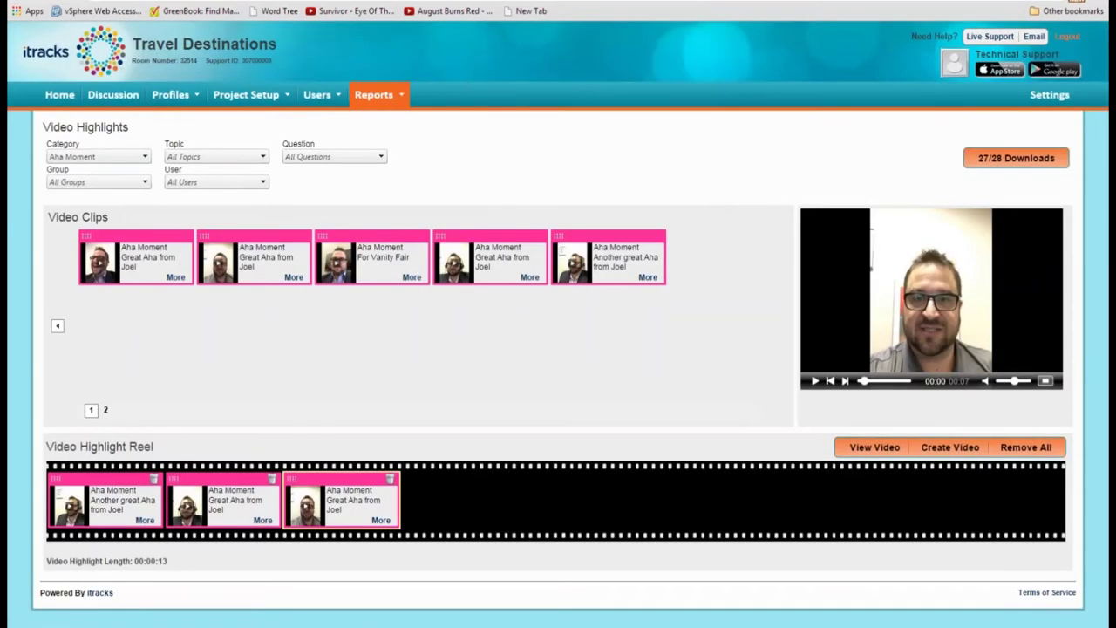
{"action": "left_click", "coordinate": [1025, 447]}
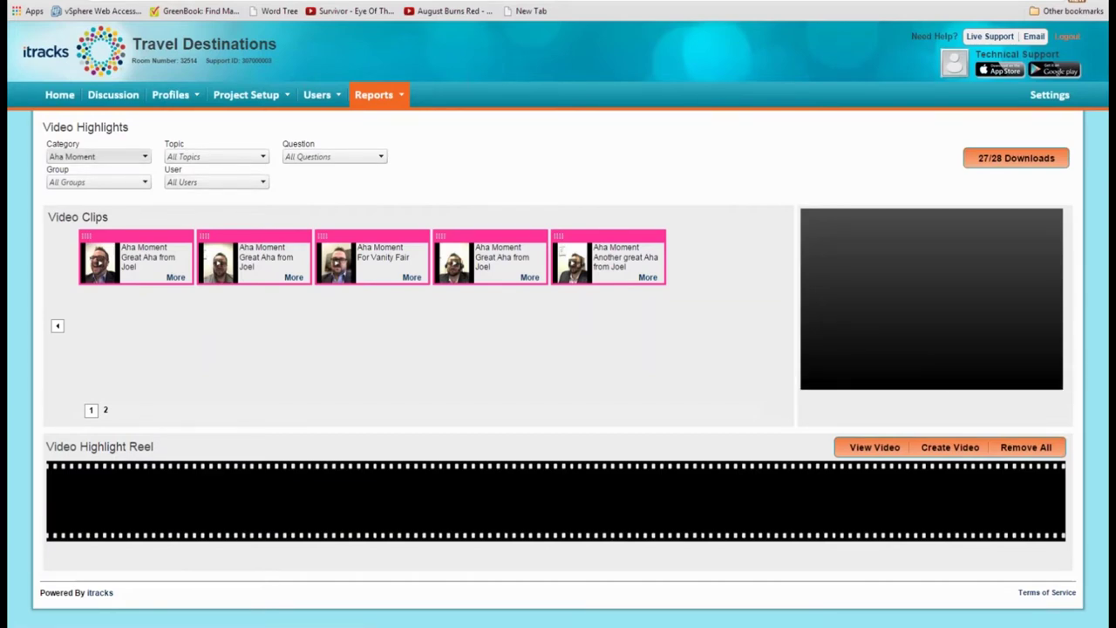
Change the Category filter to Happy and Report Quote, dropping Aha Moment.
{"action": "left_click", "coordinate": [98, 156]}
{"action": "left_click", "coordinate": [57, 173]}
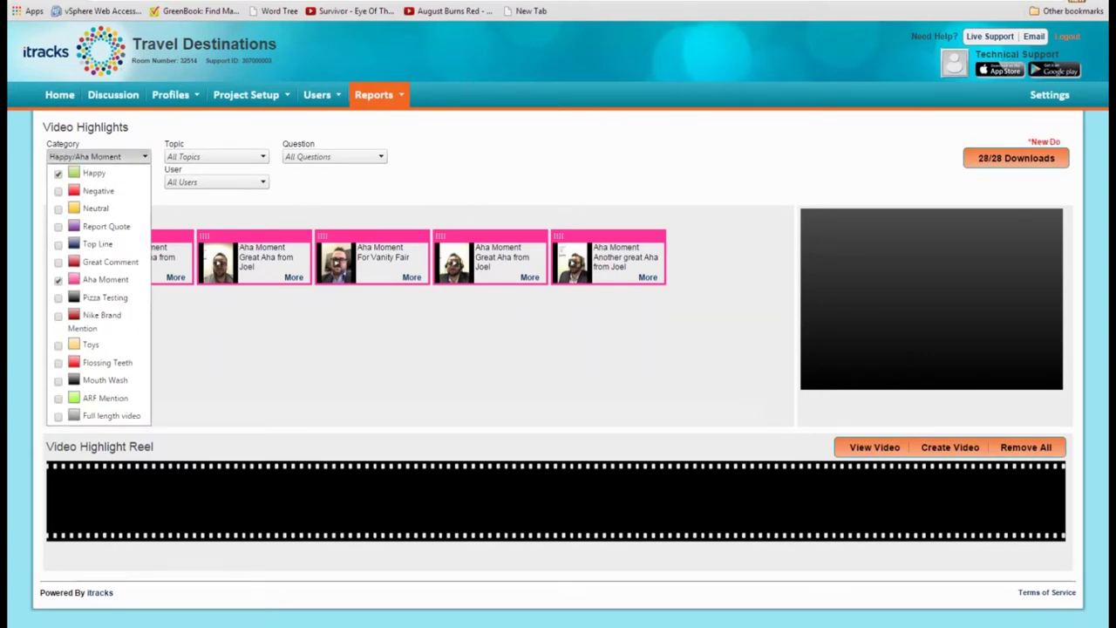
{"action": "left_click", "coordinate": [57, 279]}
{"action": "left_click", "coordinate": [57, 226]}
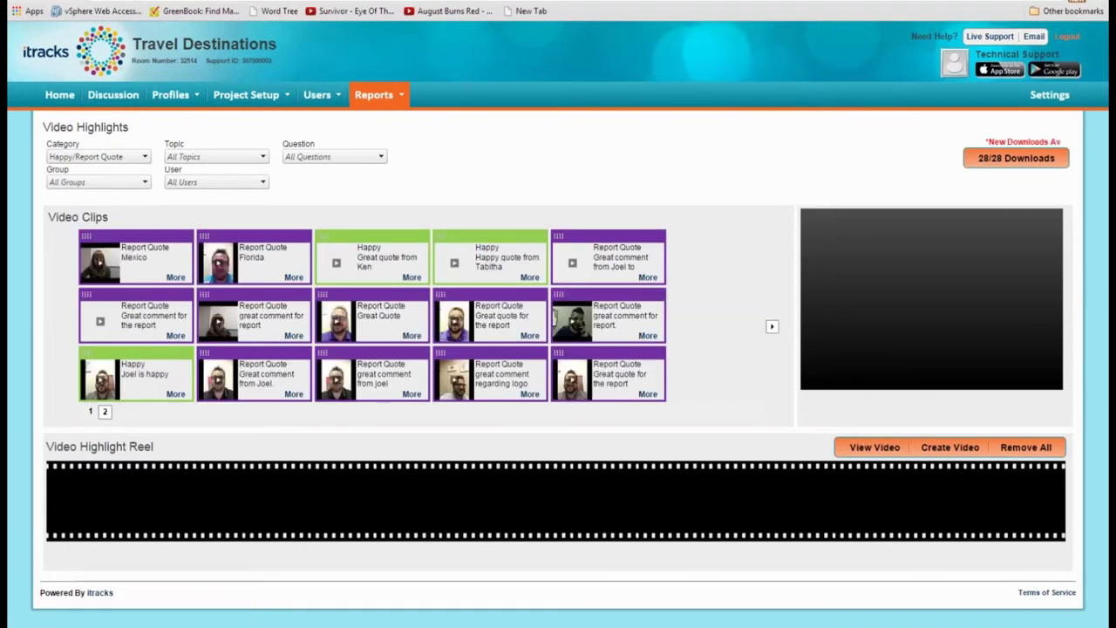
Add one Report Quote clip and two Happy clips to the reel, totalling 00:00:15.
{"action": "left_click_drag", "start_coordinate": [253, 375], "coordinate": [113, 500]}
{"action": "left_click_drag", "start_coordinate": [372, 257], "coordinate": [231, 506]}
{"action": "left_click_drag", "start_coordinate": [489, 257], "coordinate": [349, 502]}
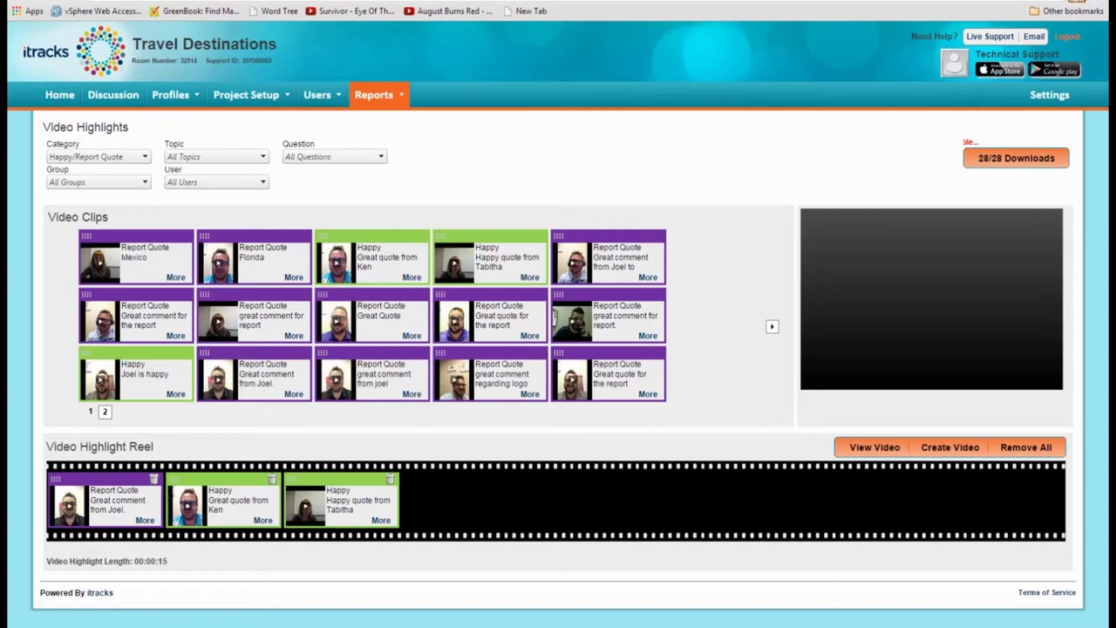
{"action": "mouse_move", "coordinate": [373, 94]}
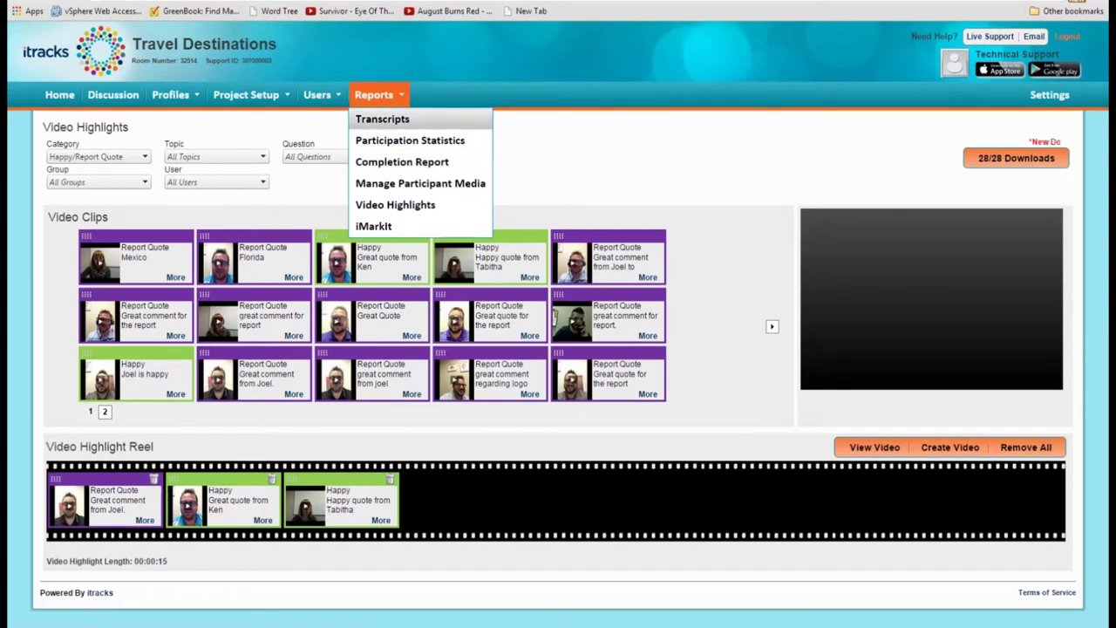
Open the Transcripts export settings and keep Word Format as the transcript format.
{"action": "left_click", "coordinate": [382, 119]}
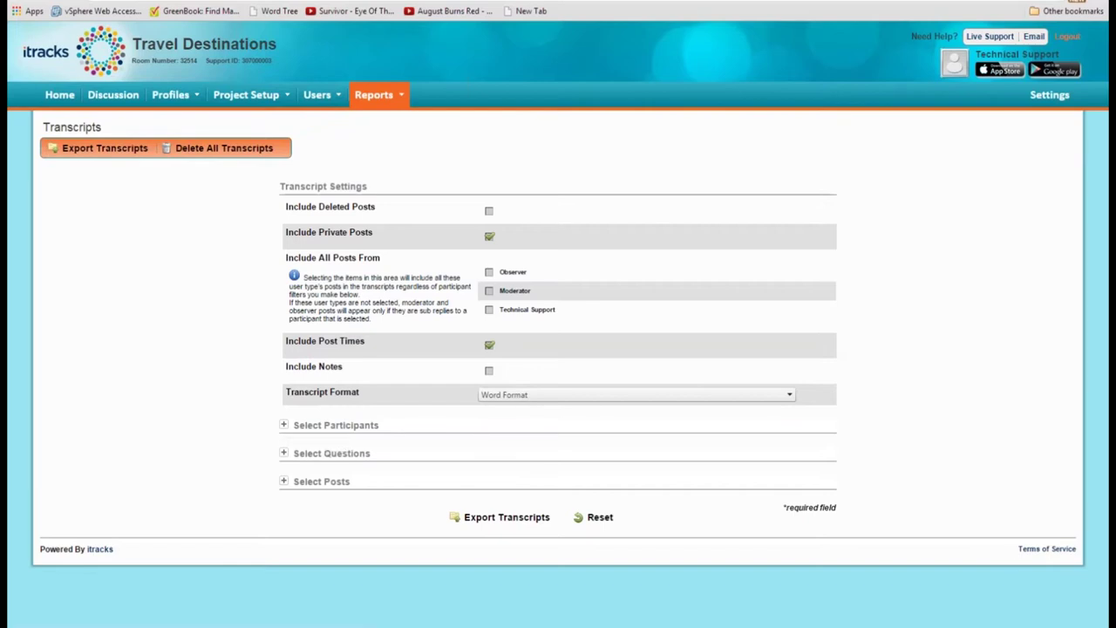
{"action": "left_click", "coordinate": [637, 394]}
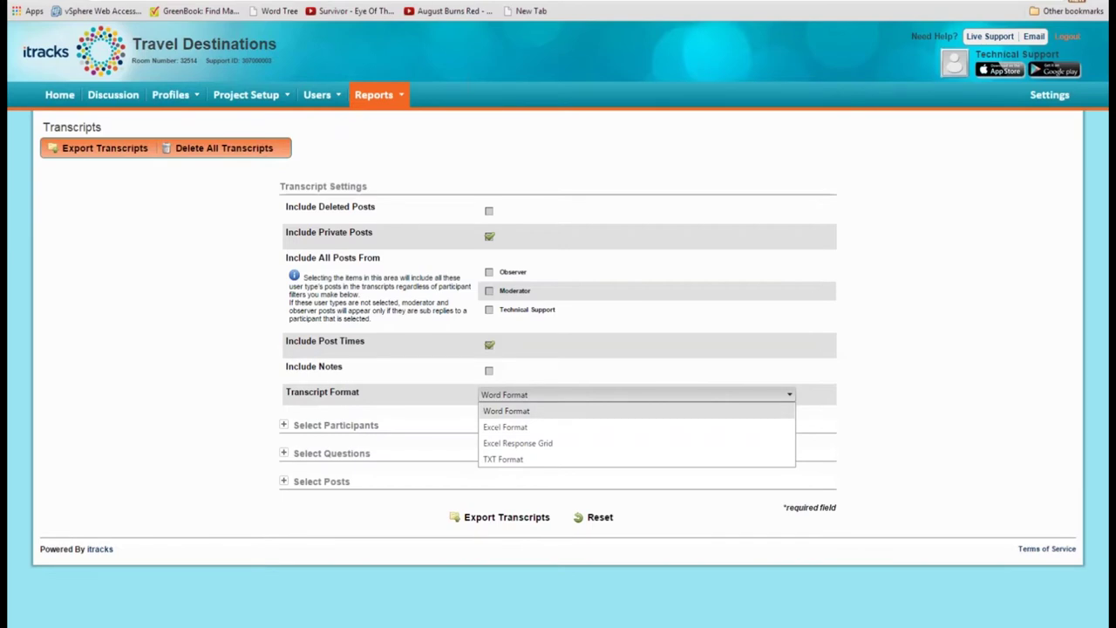
{"action": "key", "text": "Return"}
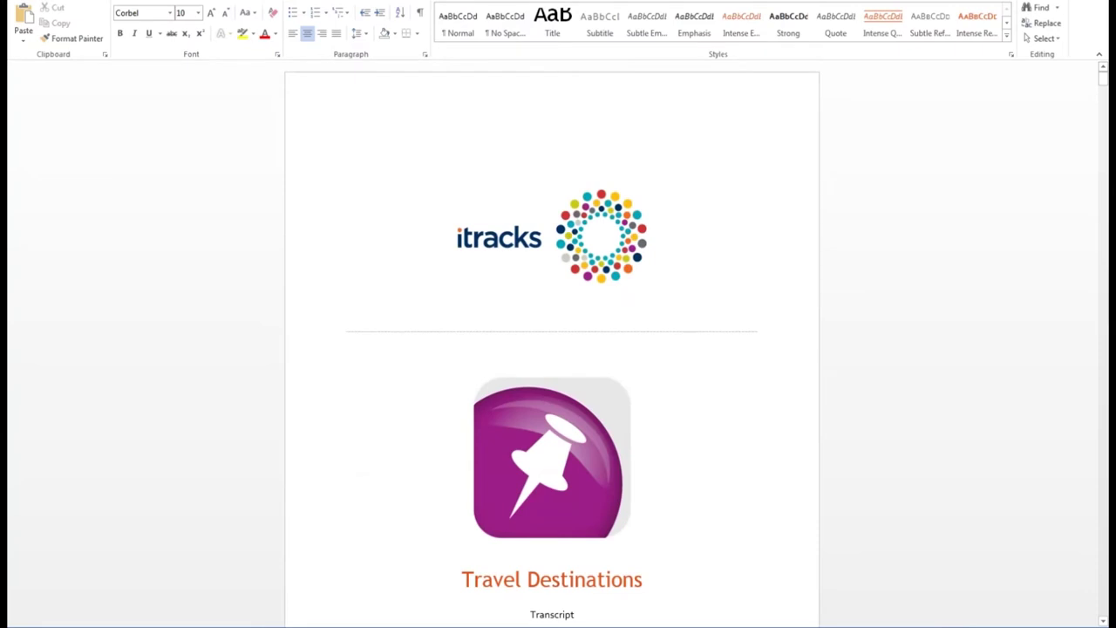
Turn on the Navigation Pane in the Word transcript to show its heading outline.
{"action": "scroll", "coordinate": [552, 349], "scroll_direction": "down", "scroll_amount": 15}
{"action": "scroll", "coordinate": [552, 349], "scroll_direction": "down", "scroll_amount": 15}
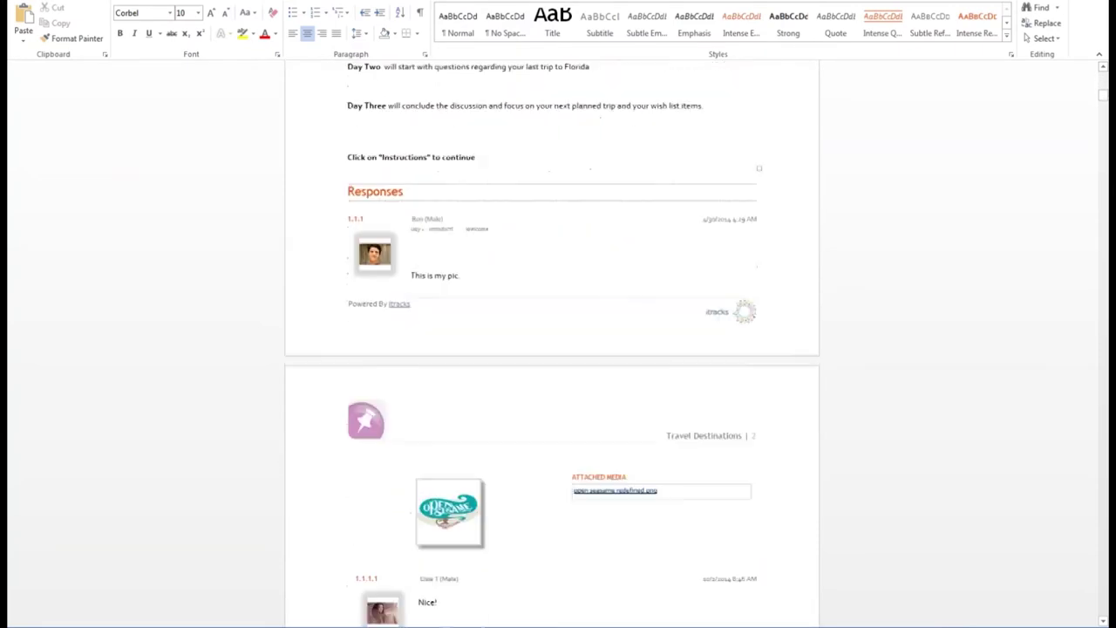
{"action": "scroll", "coordinate": [552, 348], "scroll_direction": "down", "scroll_amount": 10}
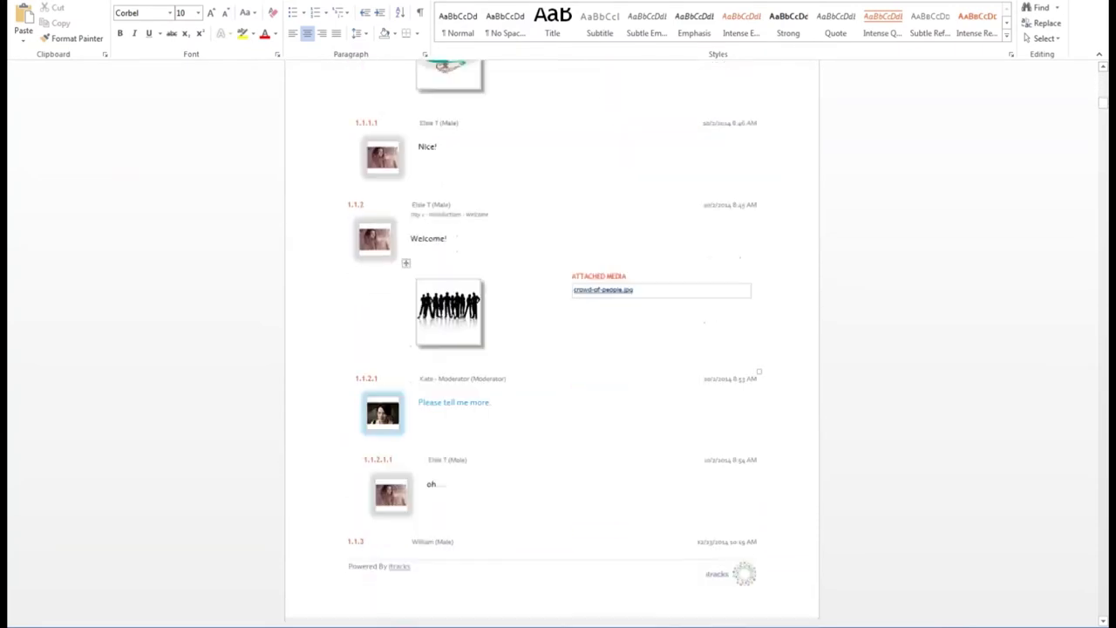
{"action": "scroll", "coordinate": [552, 348], "scroll_direction": "up", "scroll_amount": 5}
{"action": "scroll", "coordinate": [551, 349], "scroll_direction": "up", "scroll_amount": 20}
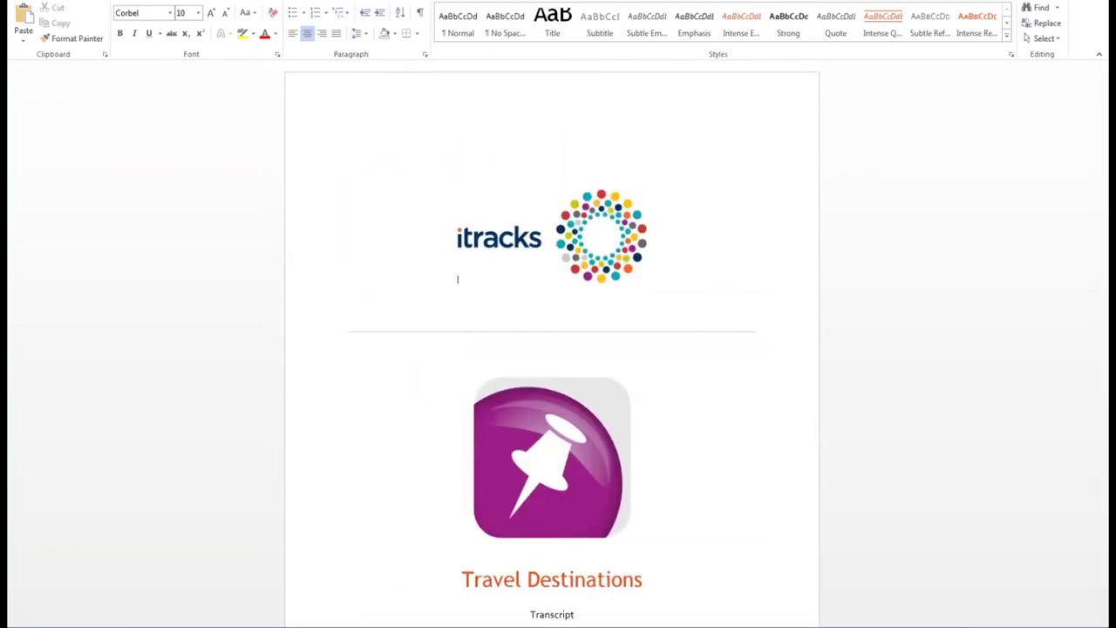
{"action": "key", "text": "alt+w"}
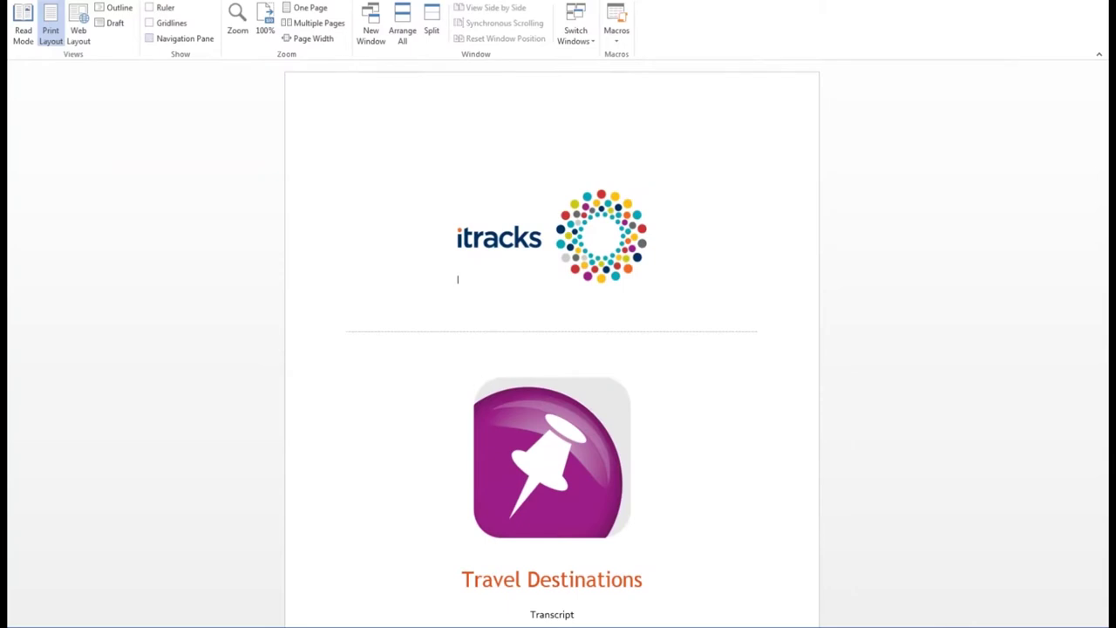
{"action": "key", "text": "alt+w"}
{"action": "key", "text": "k"}
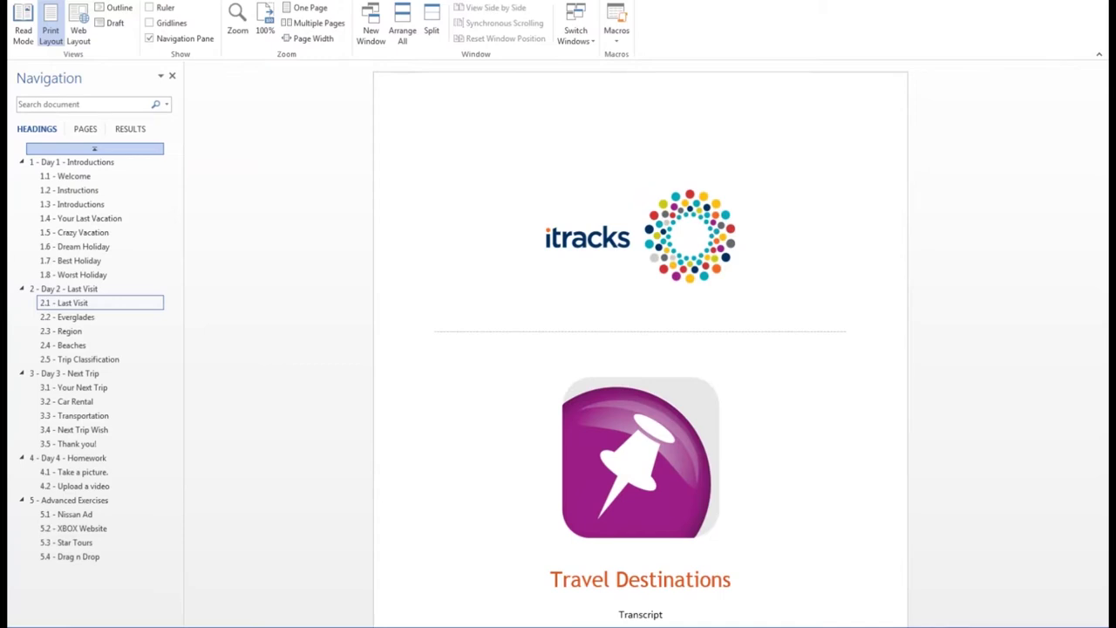
Jump to heading 1.4 - Your Last Vacation and scroll through its linked video replies.
{"action": "left_click", "coordinate": [80, 218]}
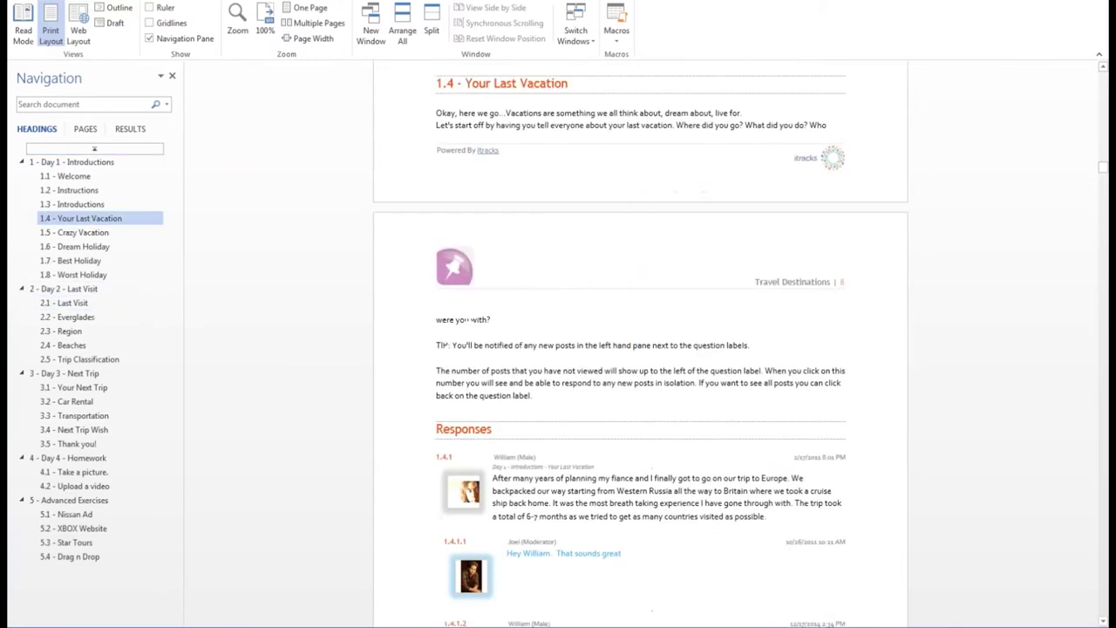
{"action": "scroll", "coordinate": [641, 349], "scroll_direction": "down", "scroll_amount": 5}
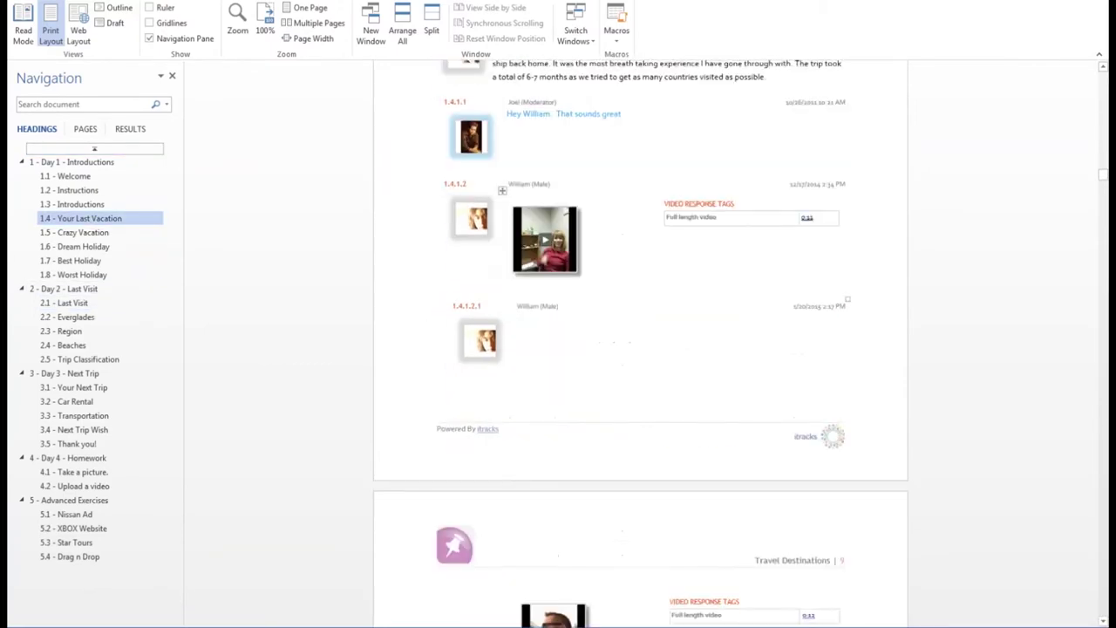
{"action": "scroll", "coordinate": [641, 349], "scroll_direction": "down", "scroll_amount": 8}
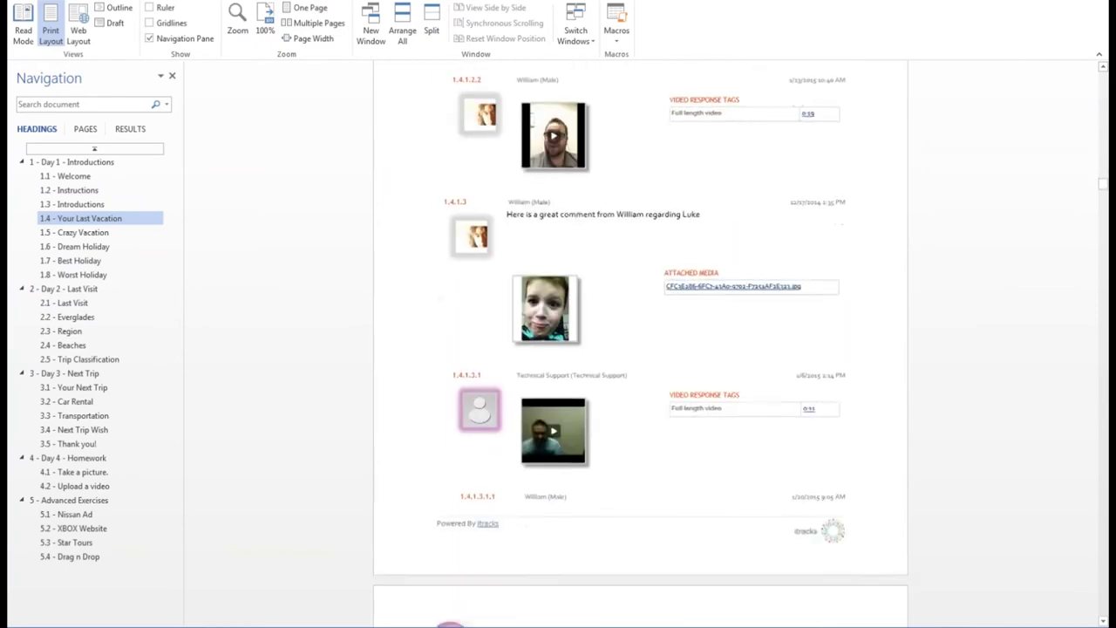
{"action": "scroll", "coordinate": [641, 349], "scroll_direction": "down", "scroll_amount": 5}
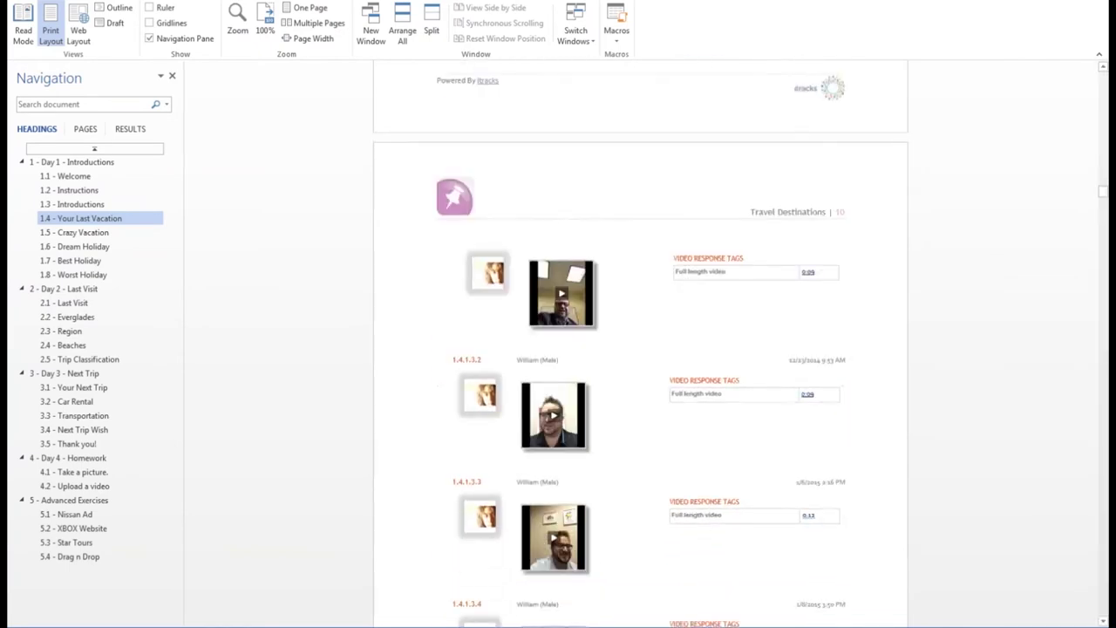
{"action": "scroll", "coordinate": [641, 349], "scroll_direction": "down", "scroll_amount": 2}
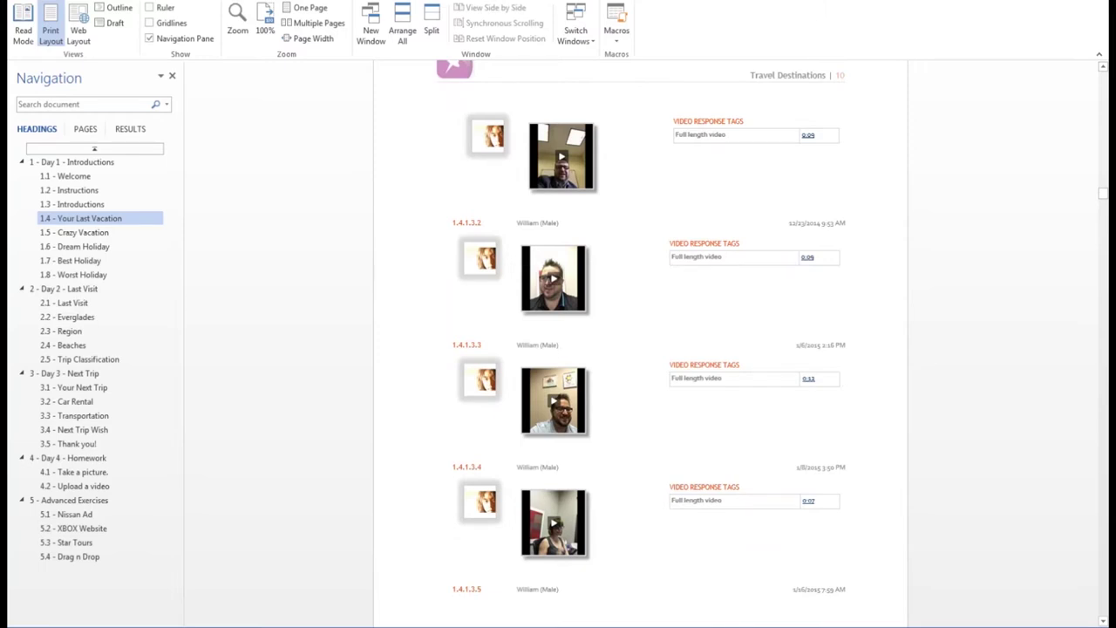
{"action": "scroll", "coordinate": [641, 349], "scroll_direction": "up", "scroll_amount": 2}
{"action": "scroll", "coordinate": [641, 349], "scroll_direction": "down", "scroll_amount": 5}
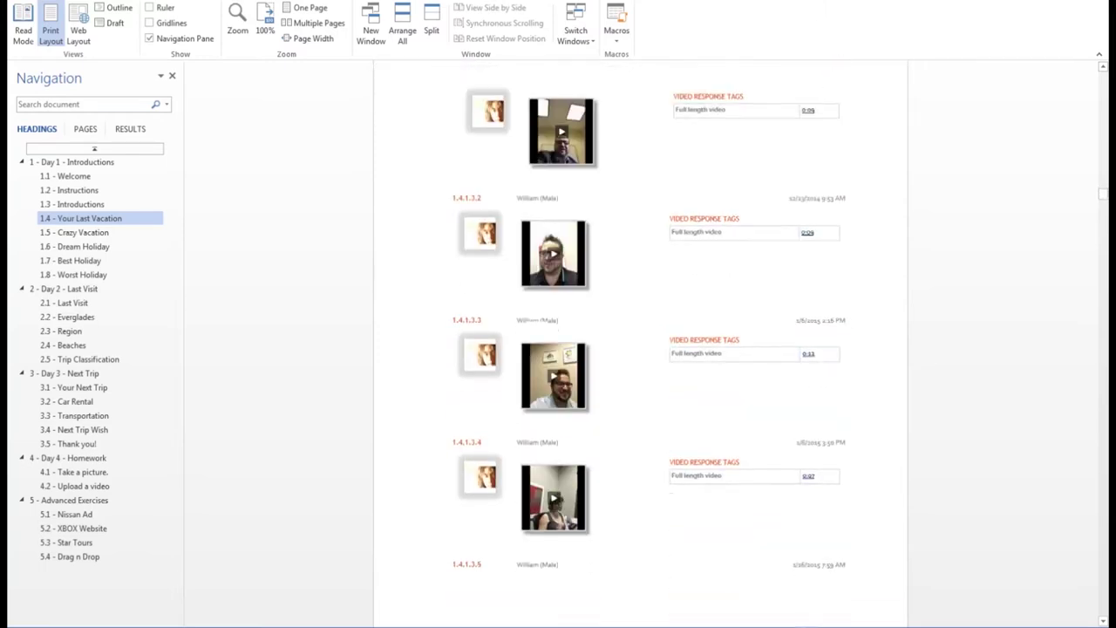
{"action": "scroll", "coordinate": [641, 348], "scroll_direction": "down", "scroll_amount": 3}
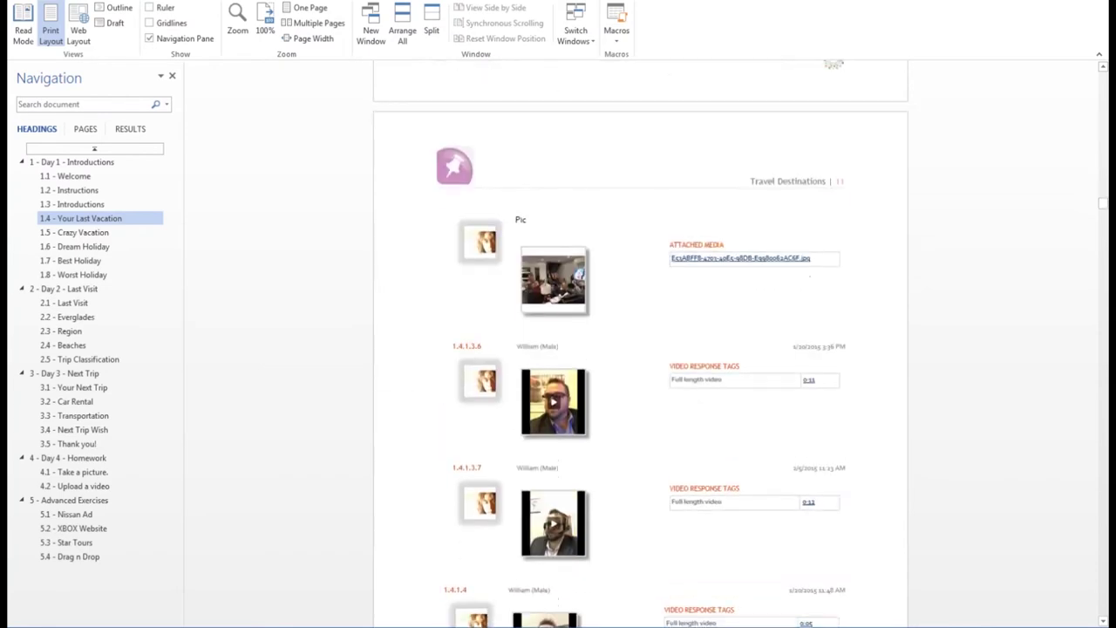
{"action": "scroll", "coordinate": [575, 344], "scroll_direction": "down", "scroll_amount": 2}
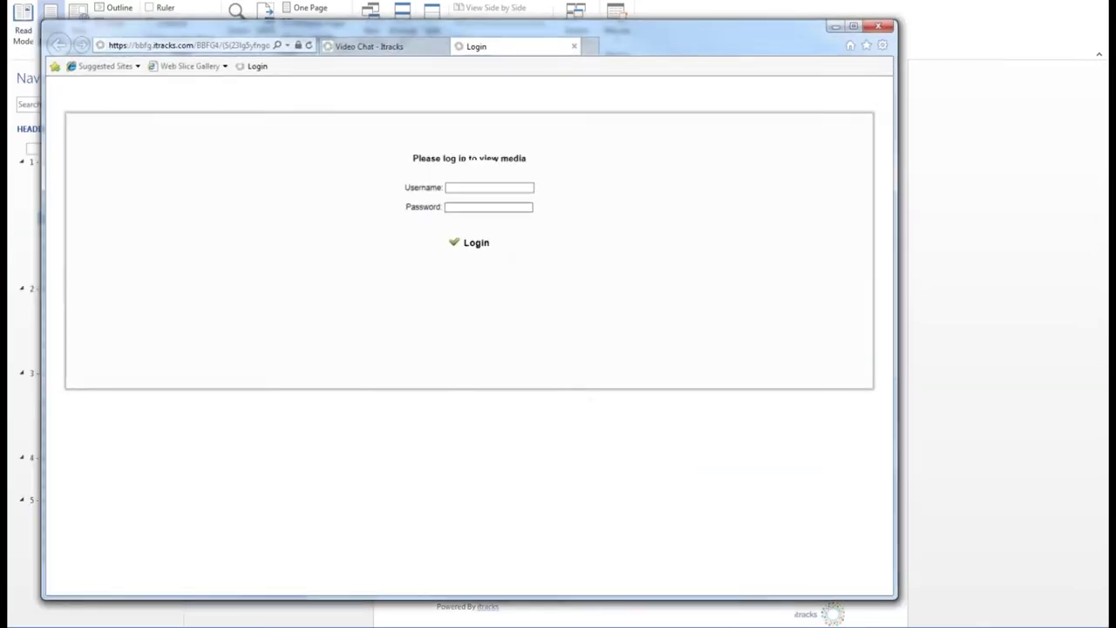
Log in with the username and password to view the participant's linked video.
{"action": "type", "text": "joel"}
{"action": "key", "text": "Tab"}
{"action": "type", "text": "********"}
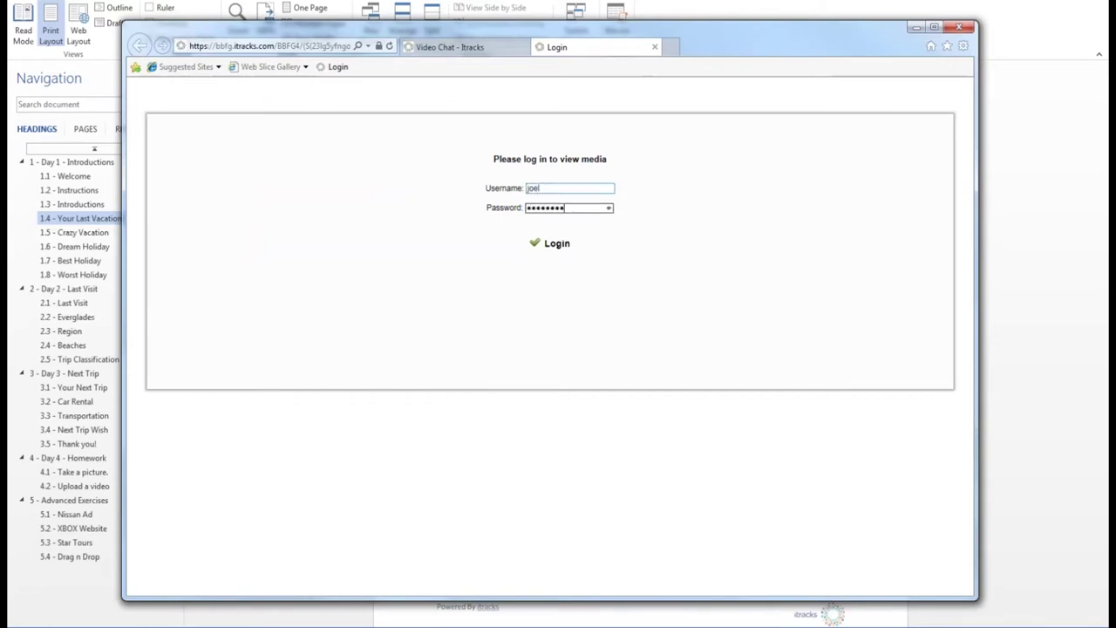
{"action": "key", "text": "Return"}
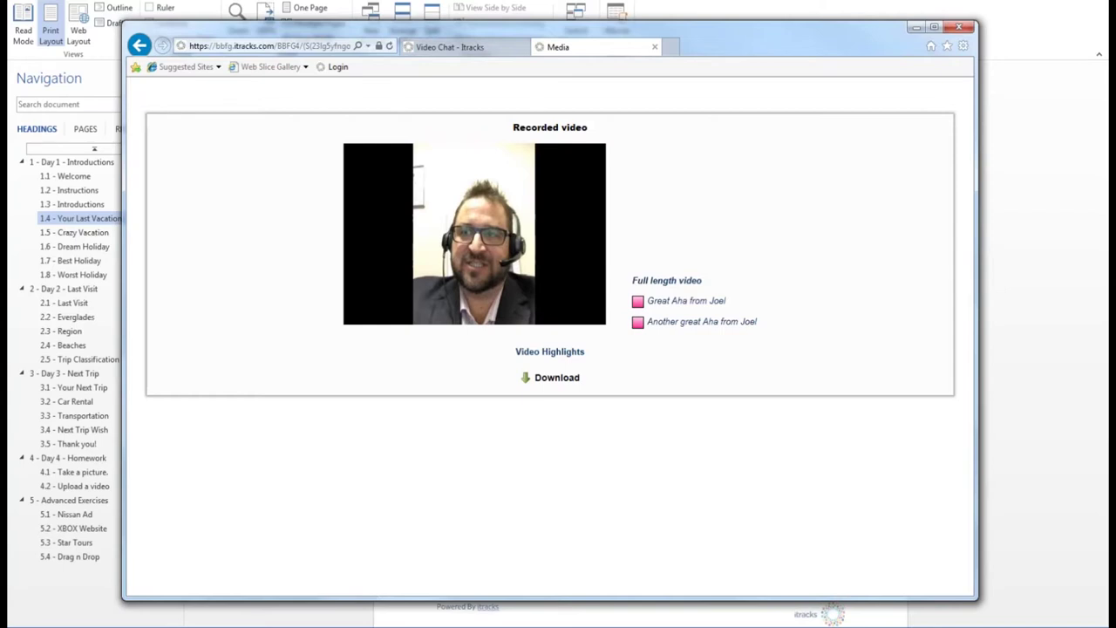
Close the Internet Explorer video windows and head back toward the itracks transcript page.
{"action": "key", "text": "alt+F4"}
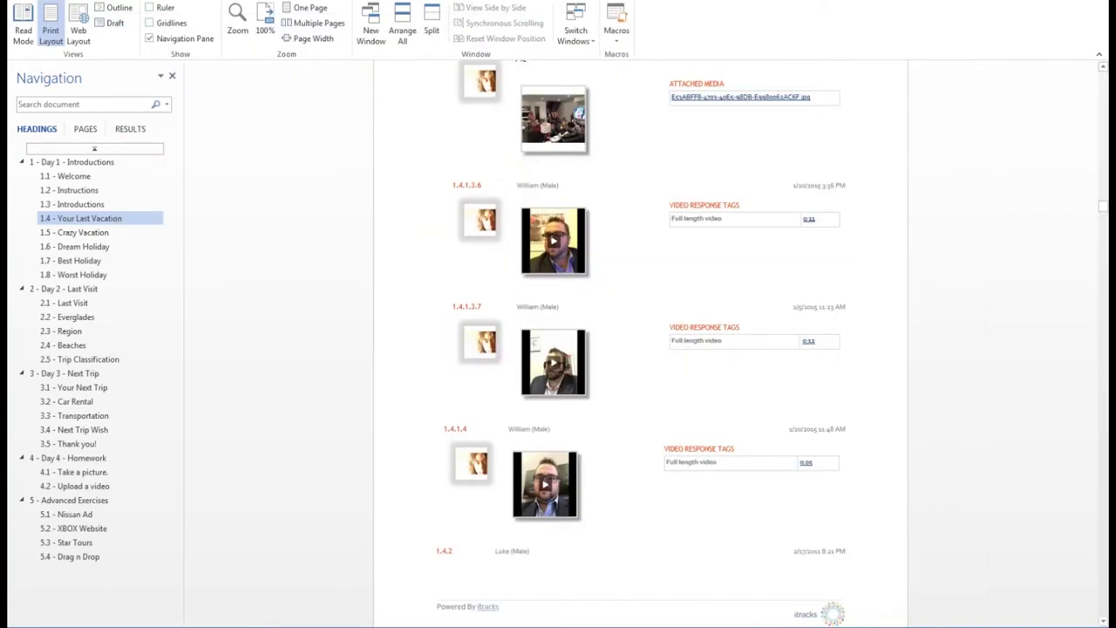
{"action": "key", "text": "alt+F4"}
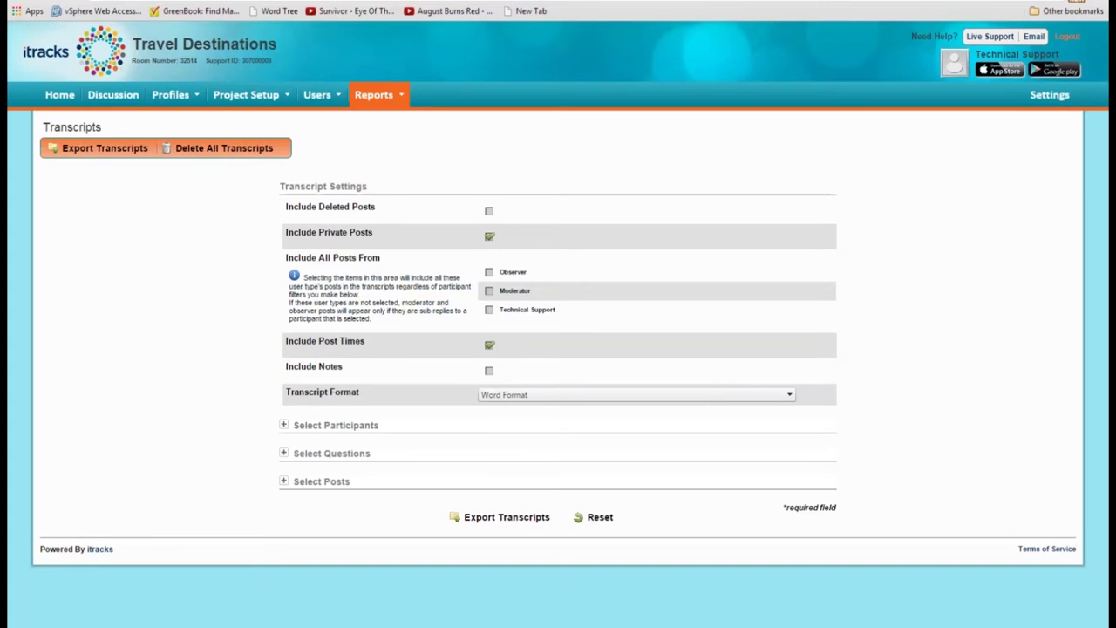
{"action": "key", "text": "alt+Tab"}
Return to the PowerPoint slide show and advance from the Demonstration slide to iMarkIt.
{"action": "key", "text": "Tab"}
{"action": "key", "text": "Tab"}
{"action": "key", "text": "Tab"}
{"action": "key", "text": "Tab"}
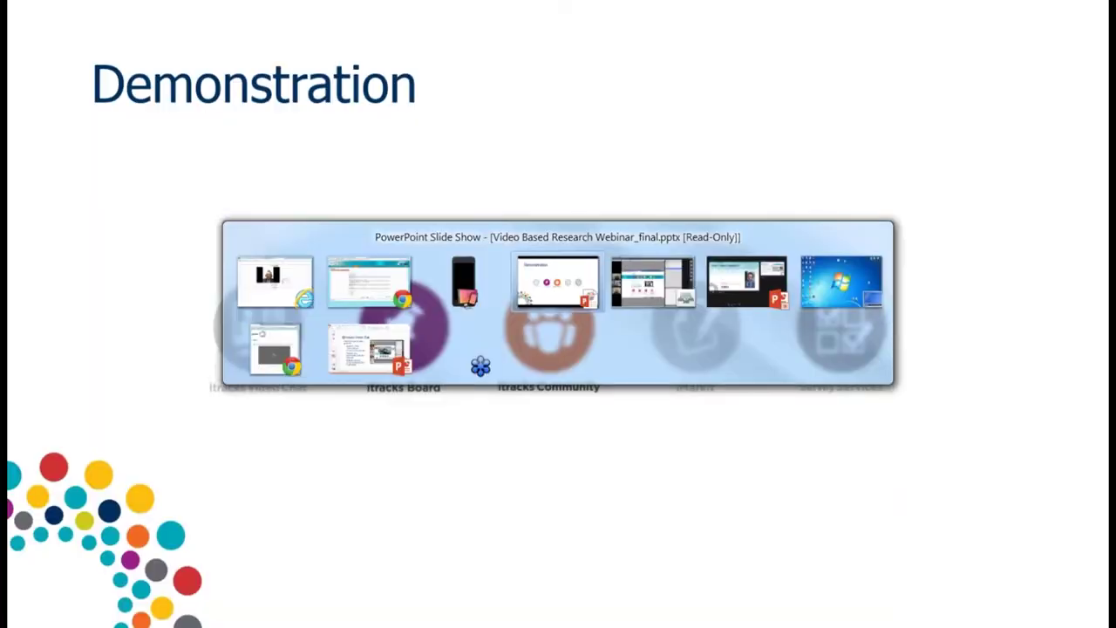
{"action": "key", "text": "Tab"}
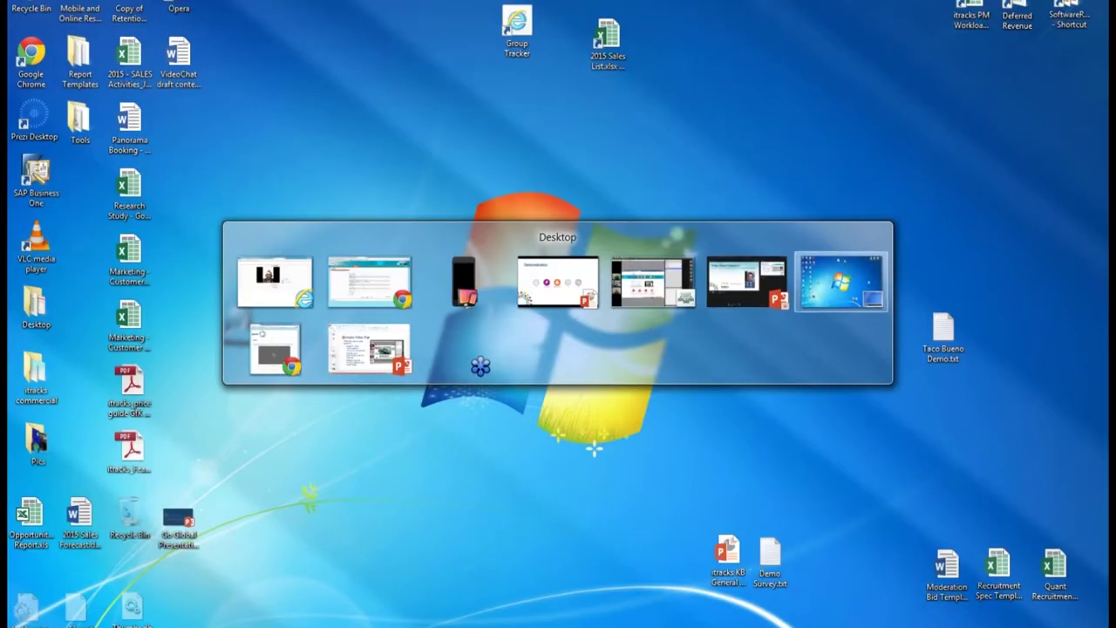
{"action": "key", "text": "Tab"}
{"action": "key", "text": "Tab"}
{"action": "key", "text": "Tab"}
{"action": "key", "text": "Tab"}
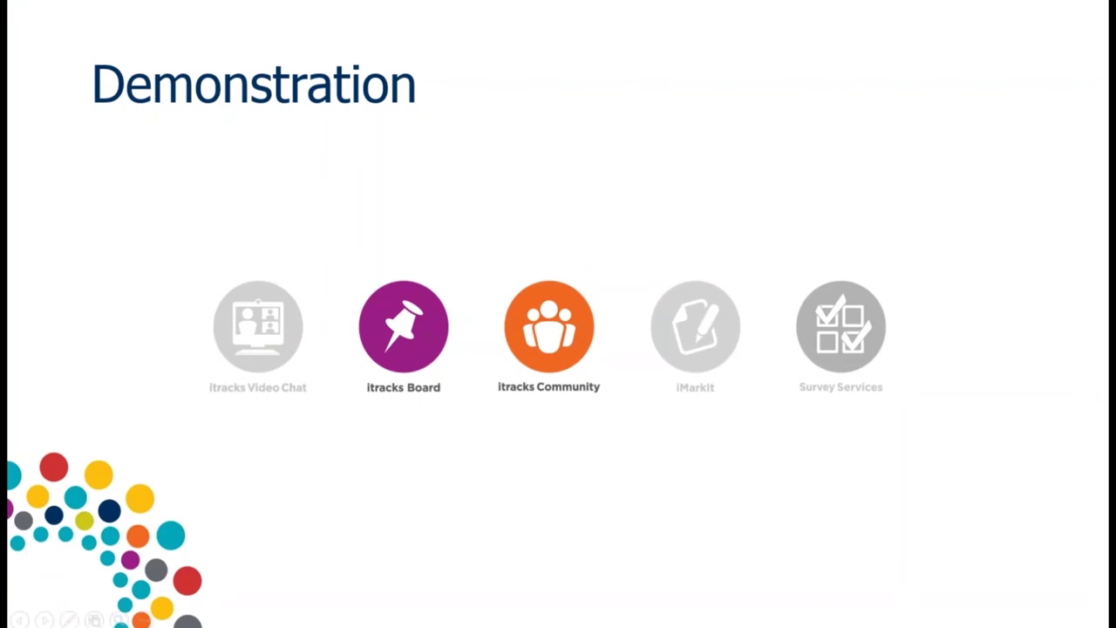
{"action": "key", "text": "Right"}
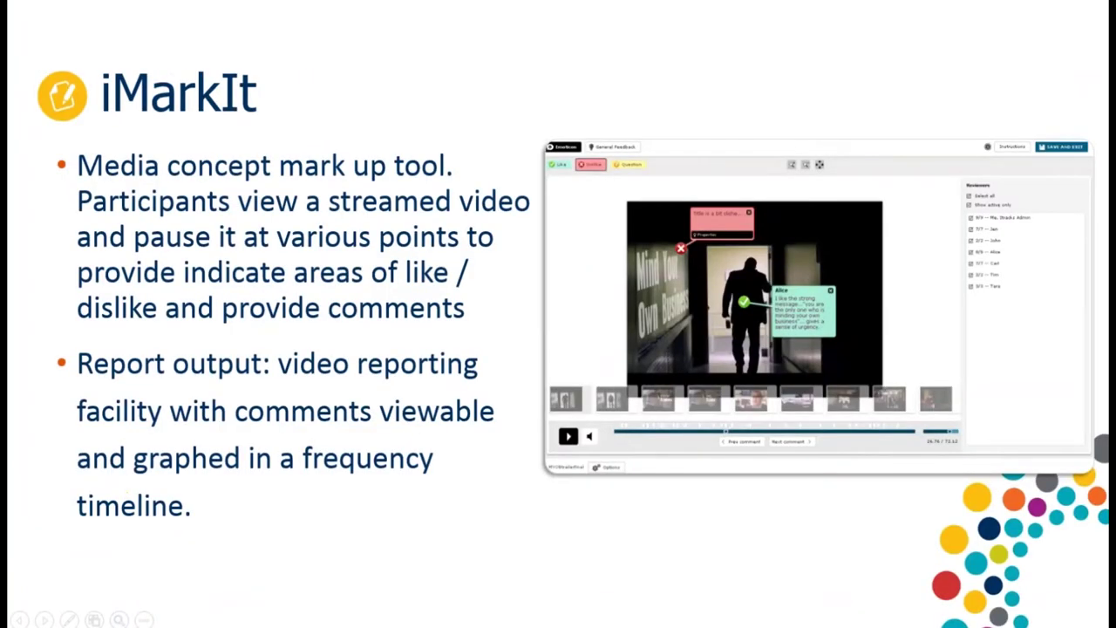